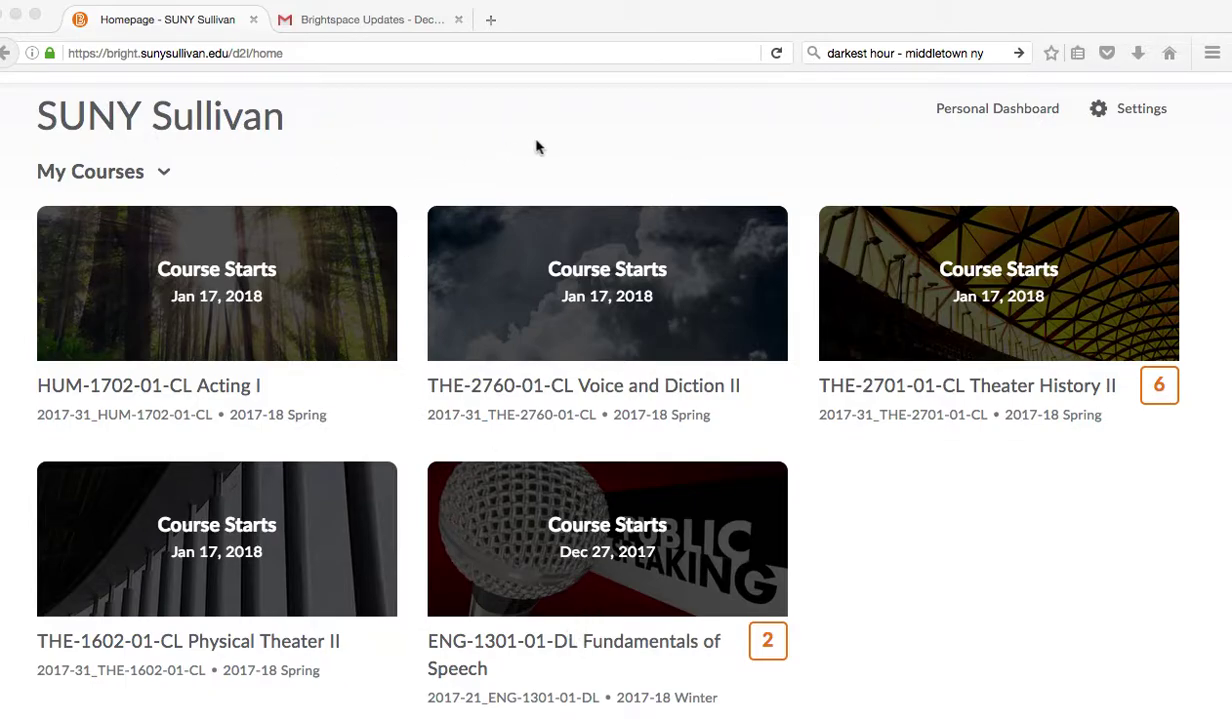
- Open the ENG-1301-01-DL Fundamentals of Speech course from My Courses, then its Content pages
scroll(536, 147, "up", 3)
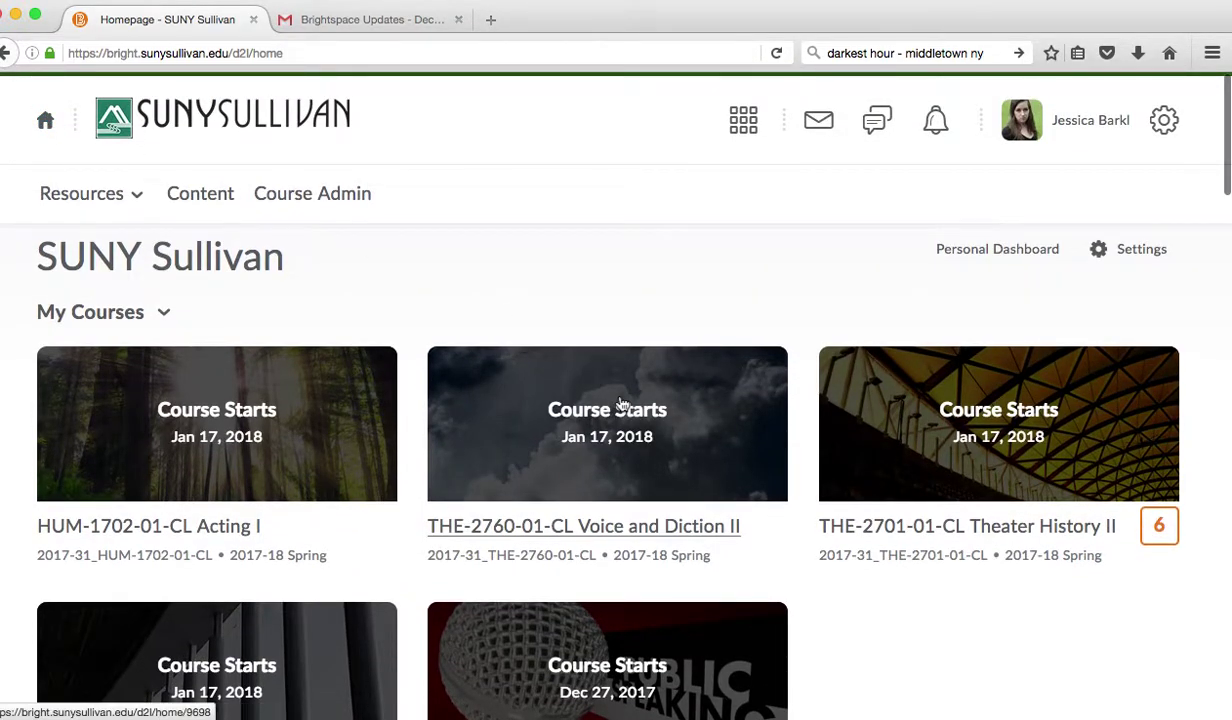
scroll(1010, 655, "down", 2)
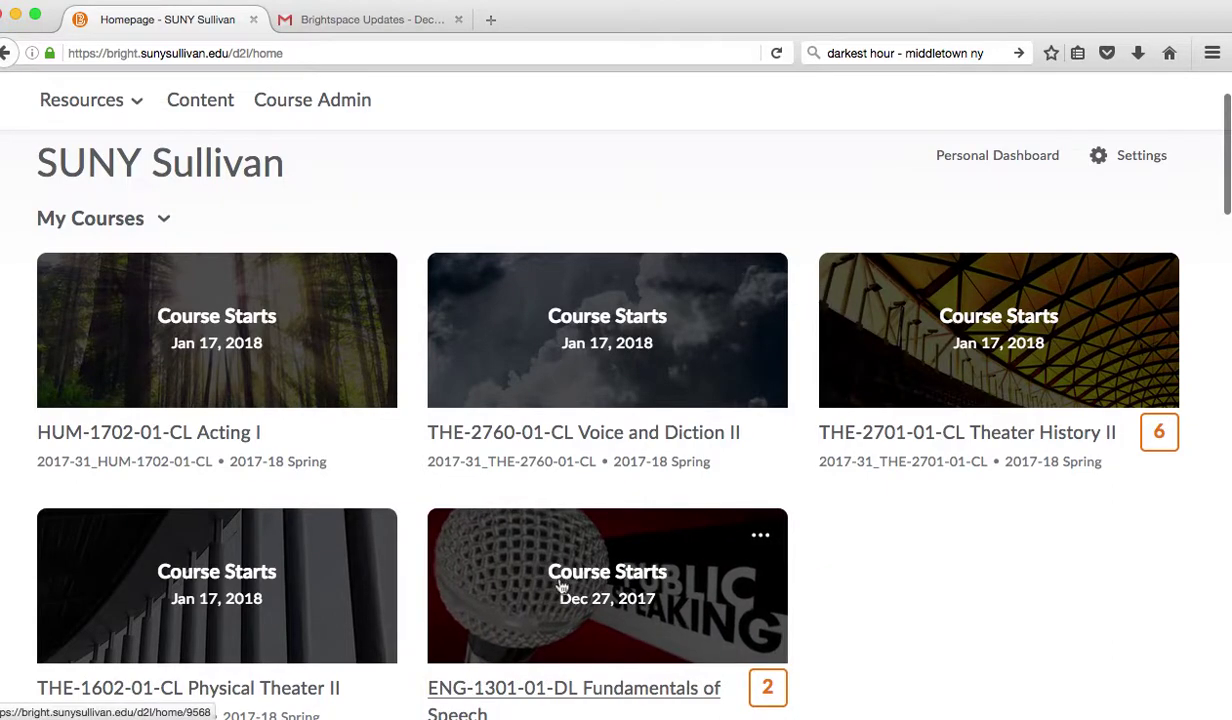
left_click(578, 688)
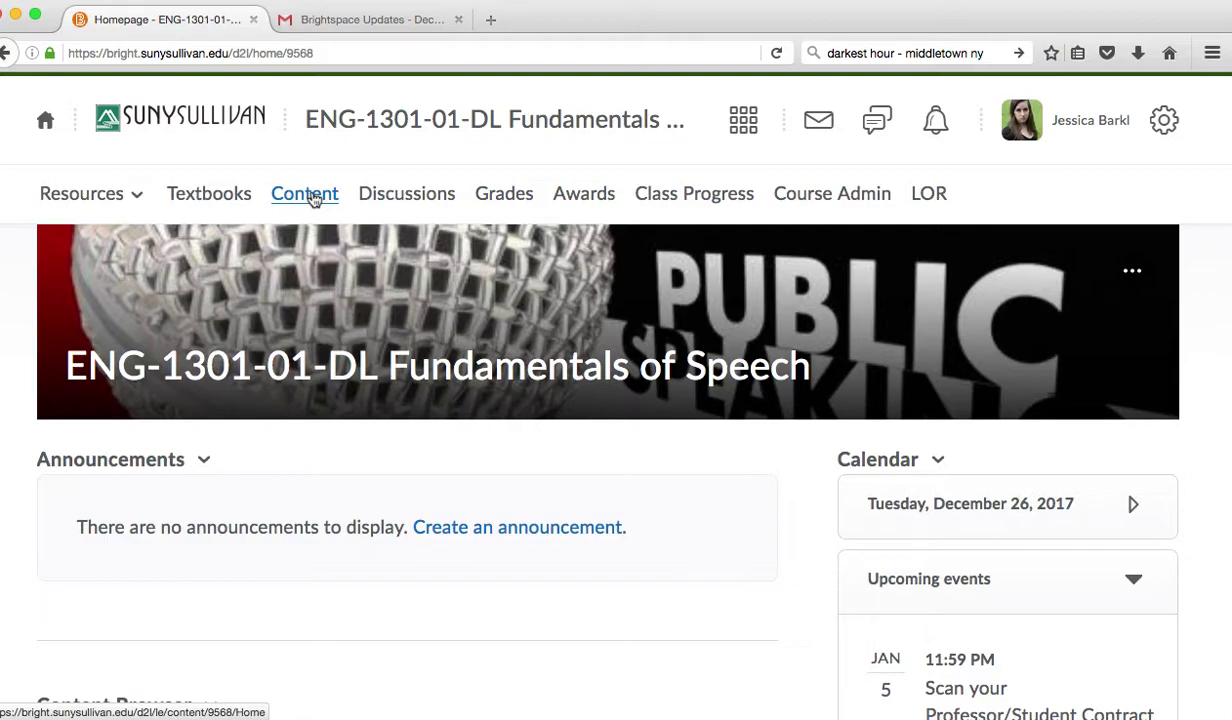
left_click(314, 200)
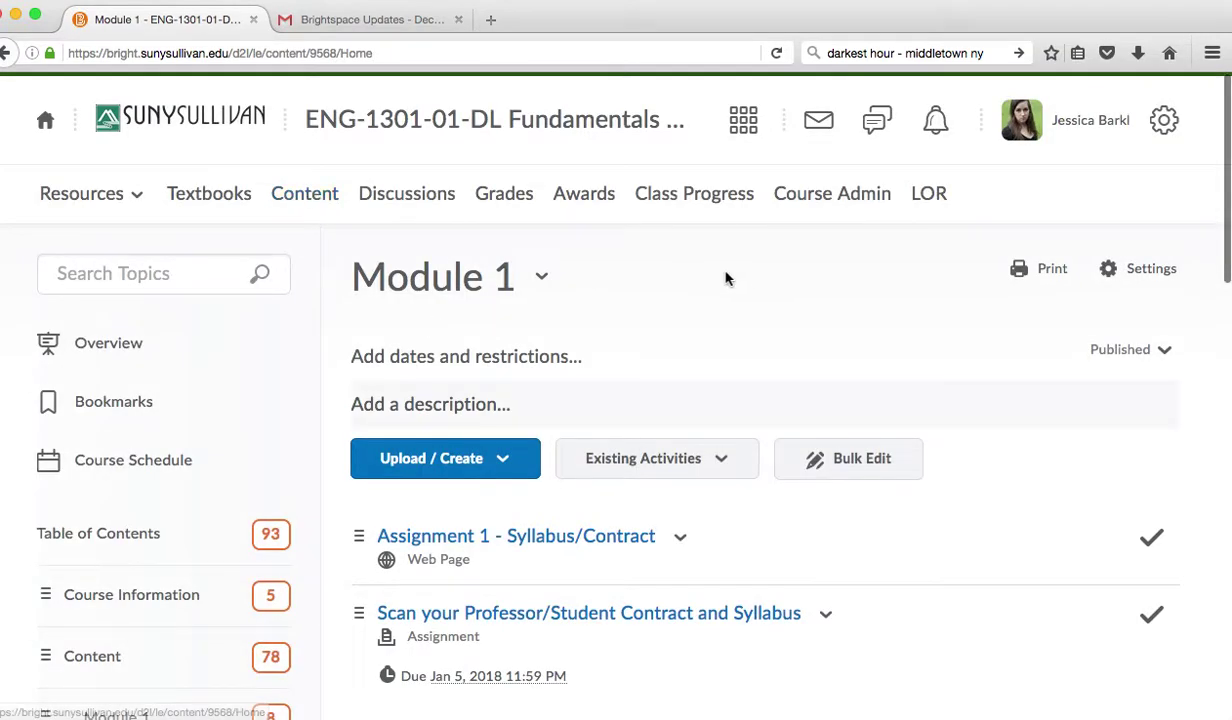
- Browse the course content and expand Module 1 to list its items
scroll(742, 286, "down", 1)
scroll(714, 270, "down", 4)
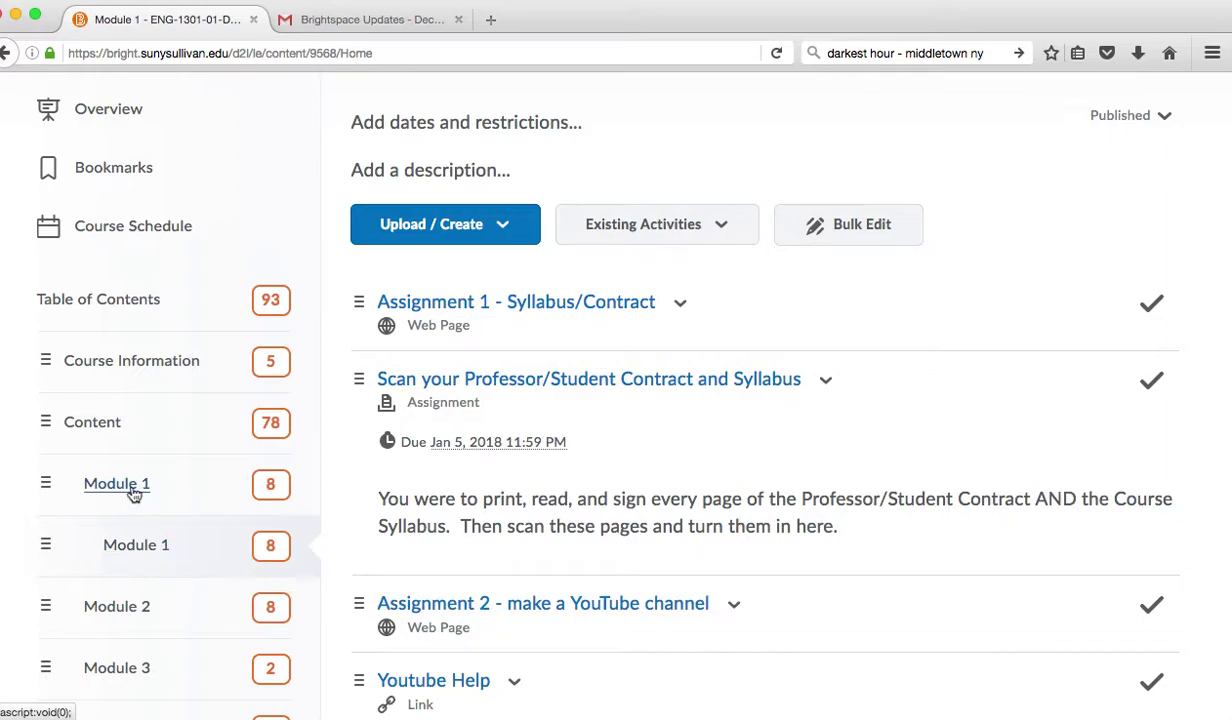
scroll(132, 470, "down", 4)
scroll(117, 500, "down", 3)
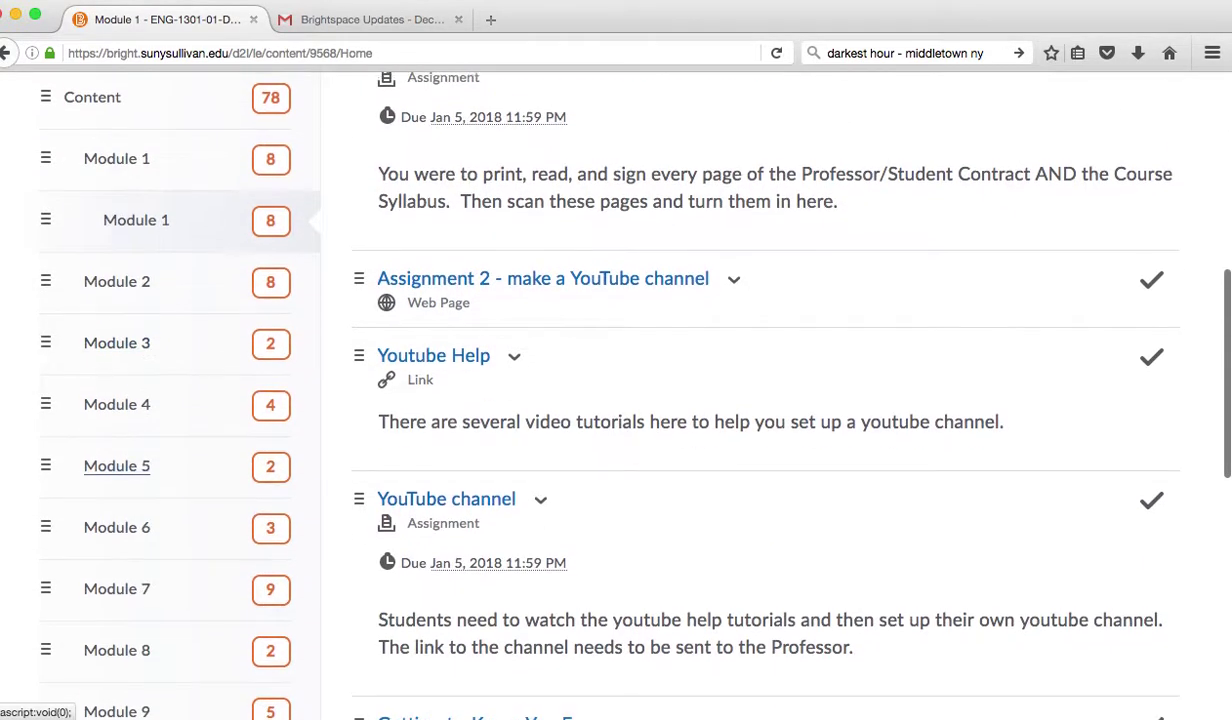
scroll(117, 500, "up", 5)
scroll(131, 500, "up", 5)
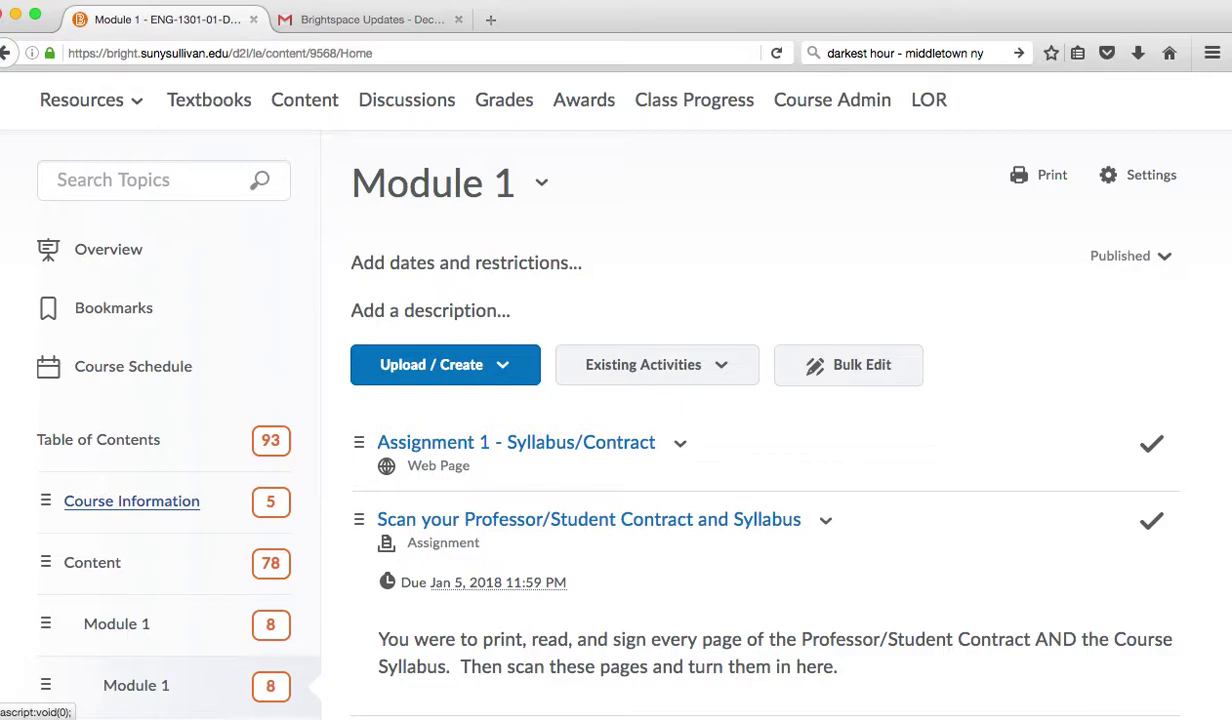
scroll(117, 480, "down", 2)
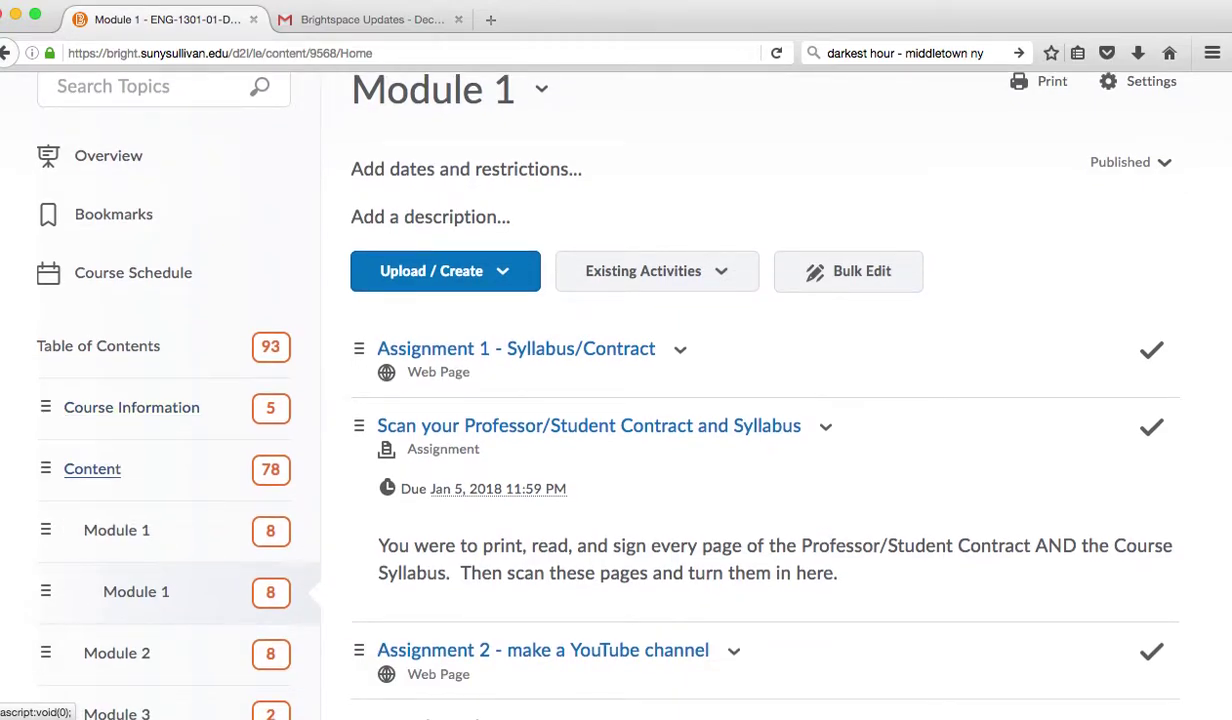
scroll(92, 470, "down", 1)
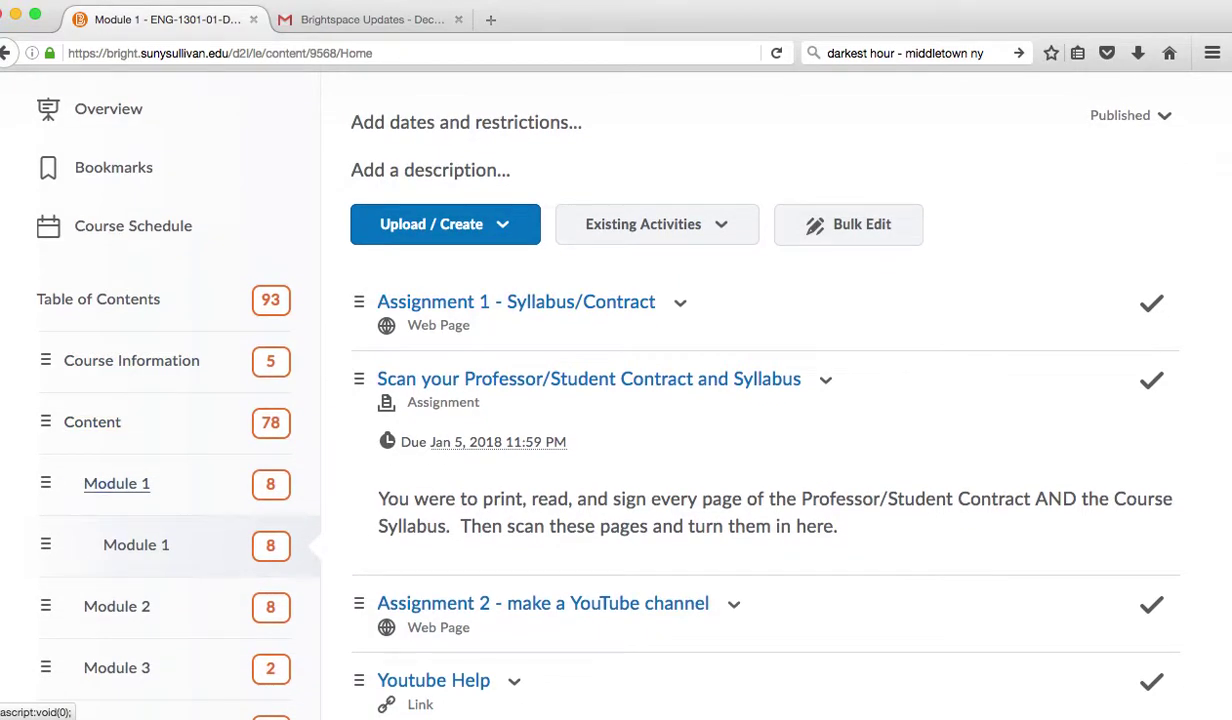
scroll(100, 597, "up", 2)
left_click(110, 577)
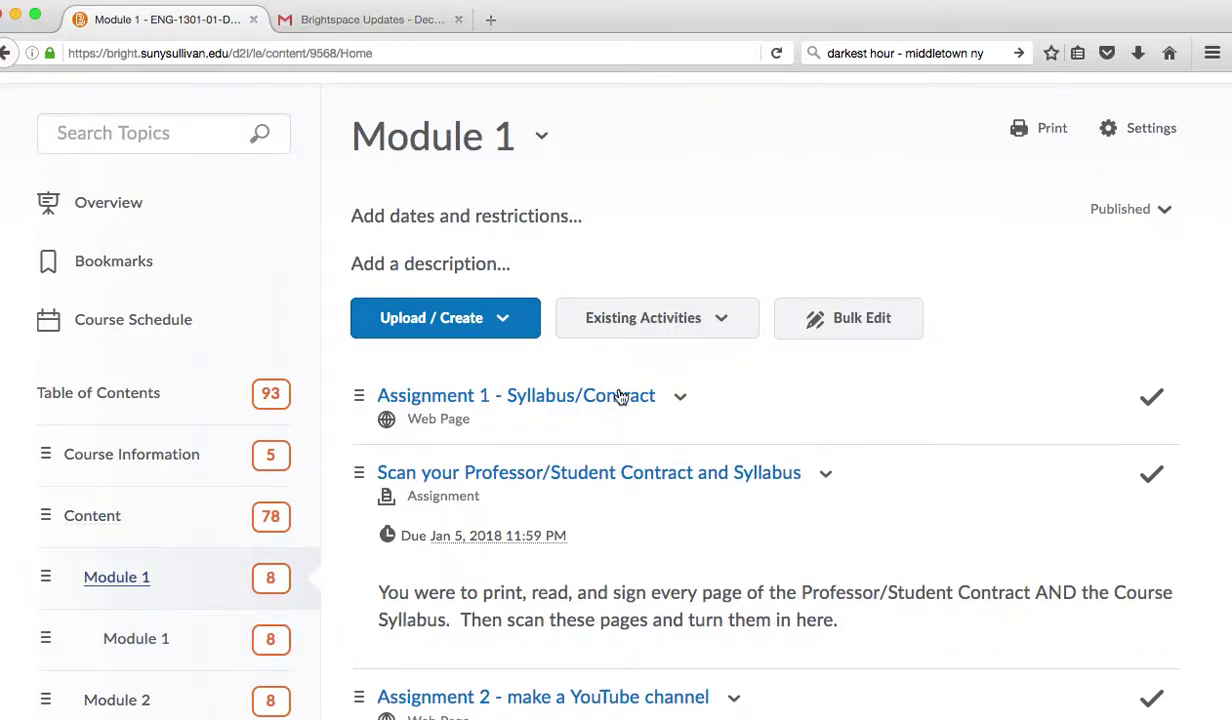
- Open the Assignment 1 - Syllabus/Contract topic in Module 1
scroll(619, 396, "down", 1)
scroll(545, 286, "down", 6)
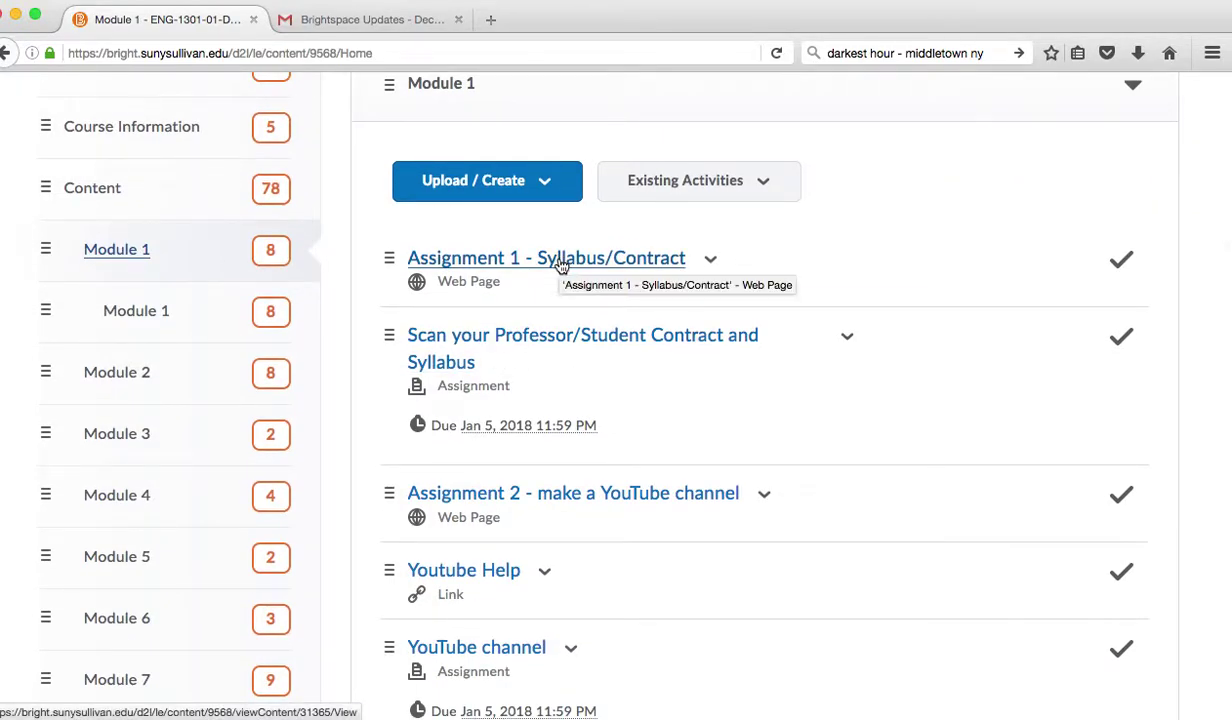
left_click(561, 262)
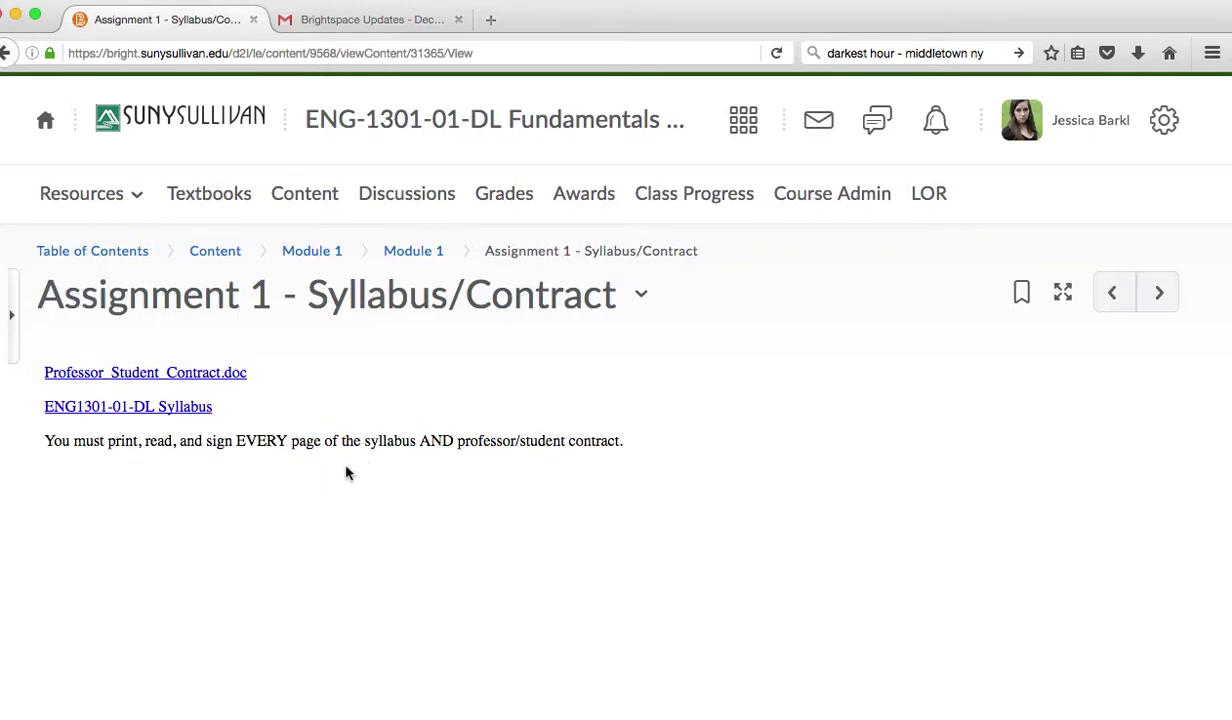
- Step from the scan-contract assignment through the next Module 1 topics to the YouTube channel assignment
left_click(1160, 292)
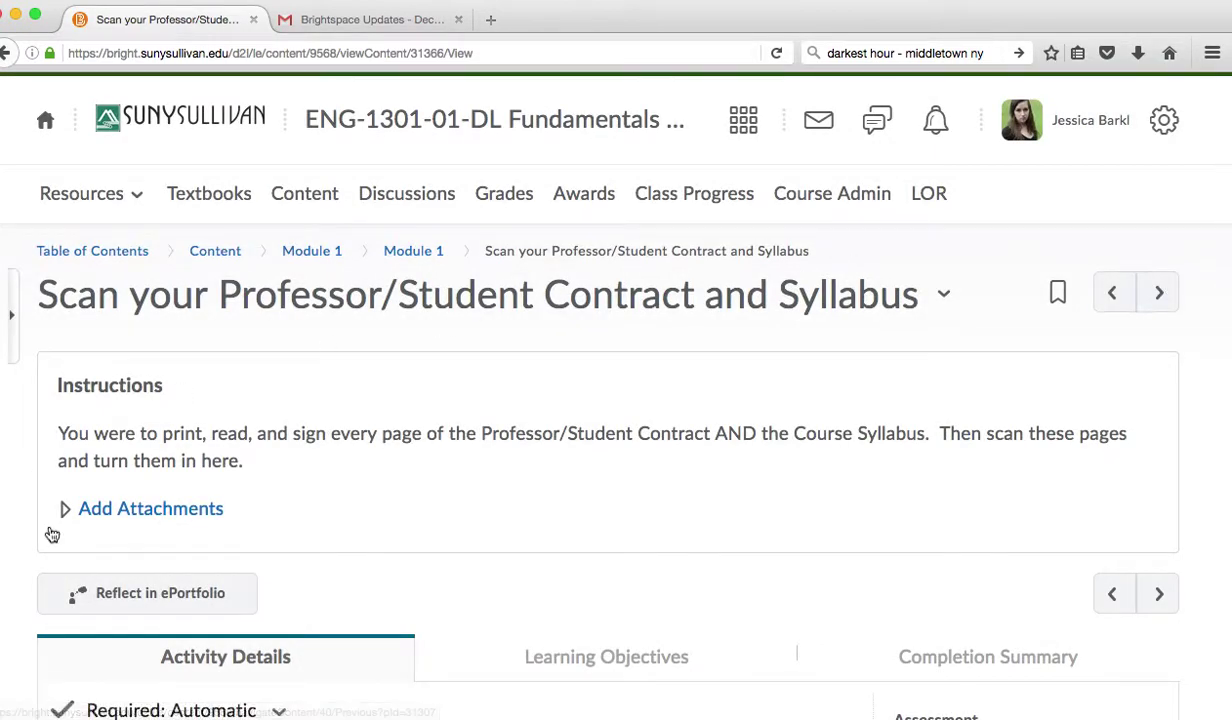
scroll(198, 610, "down", 5)
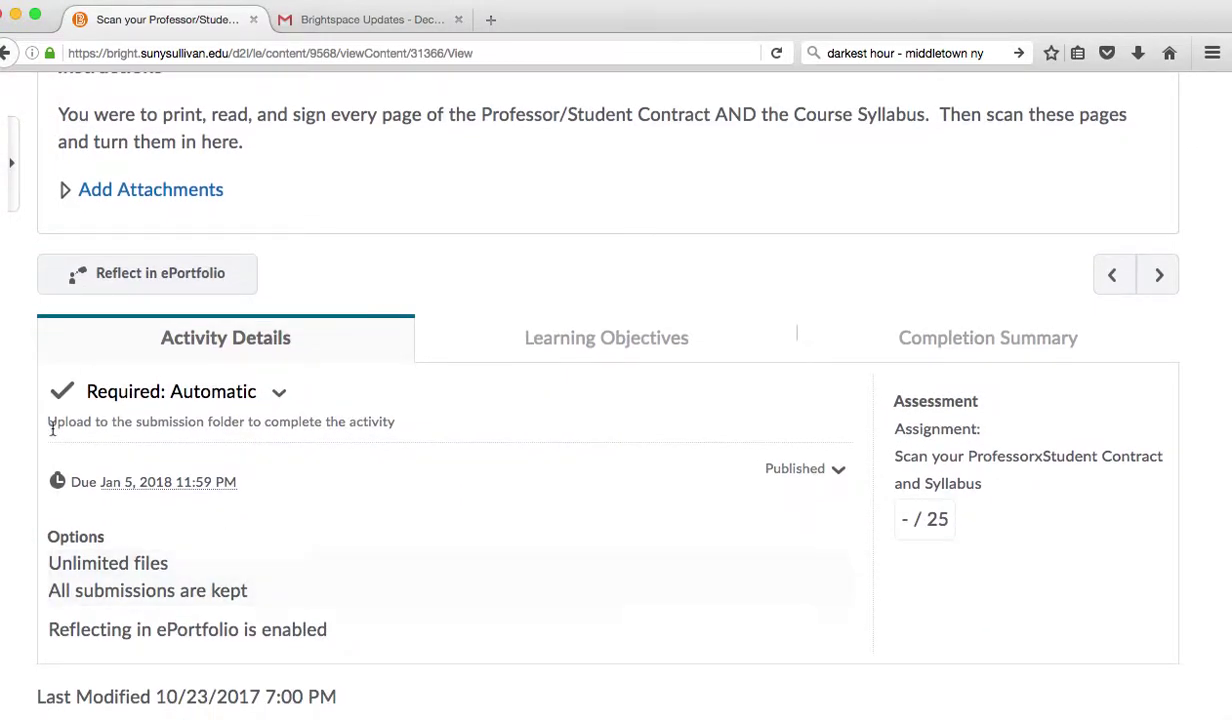
scroll(522, 343, "up", 4)
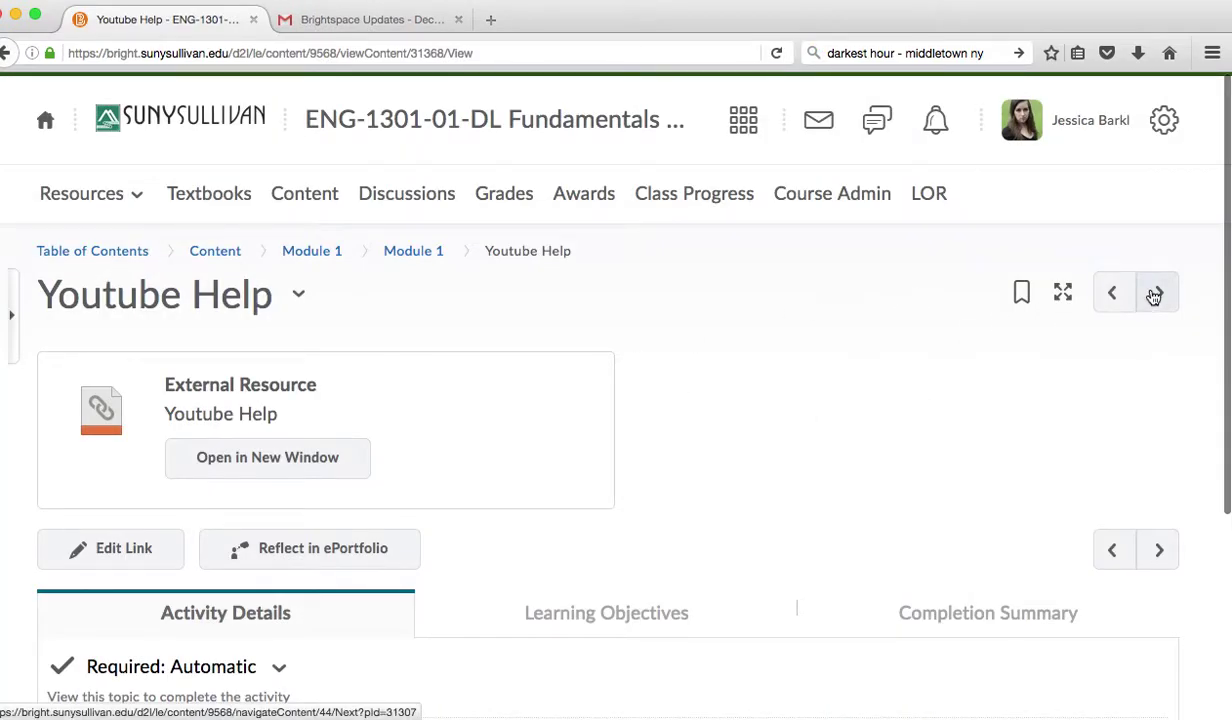
left_click(1155, 294)
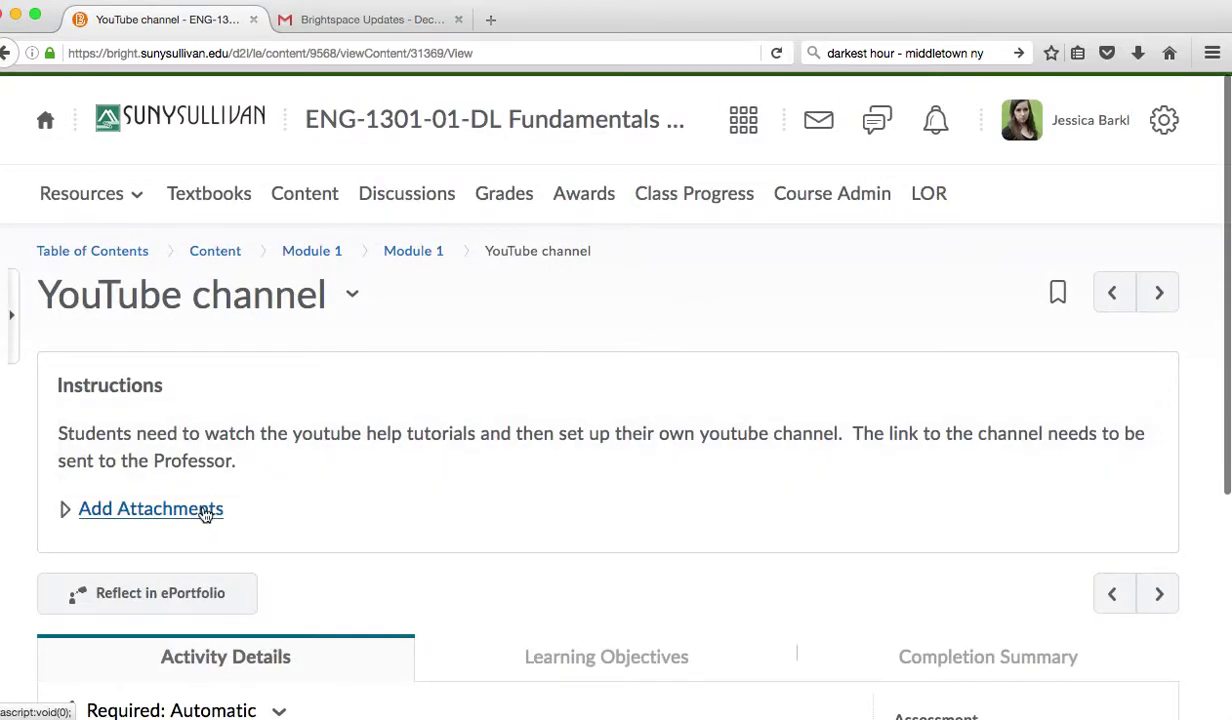
- Scroll through the YouTube channel assignment instructions
scroll(490, 505, "down", 2)
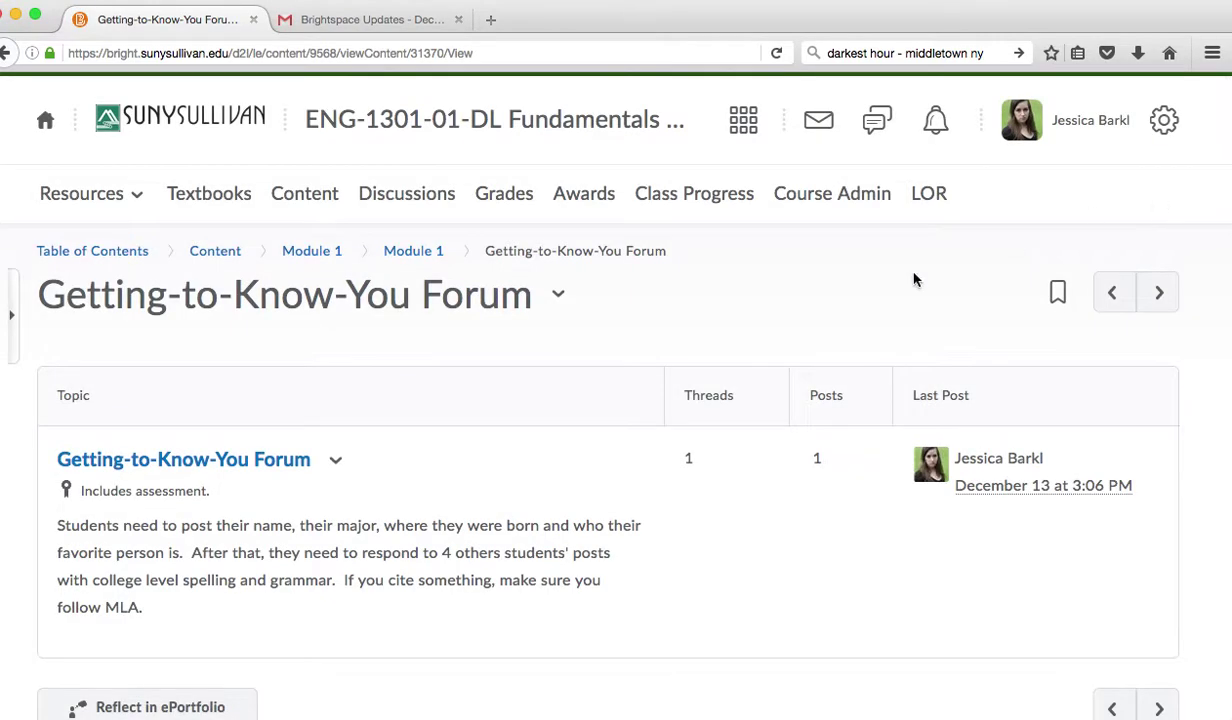
scroll(709, 316, "down", 1)
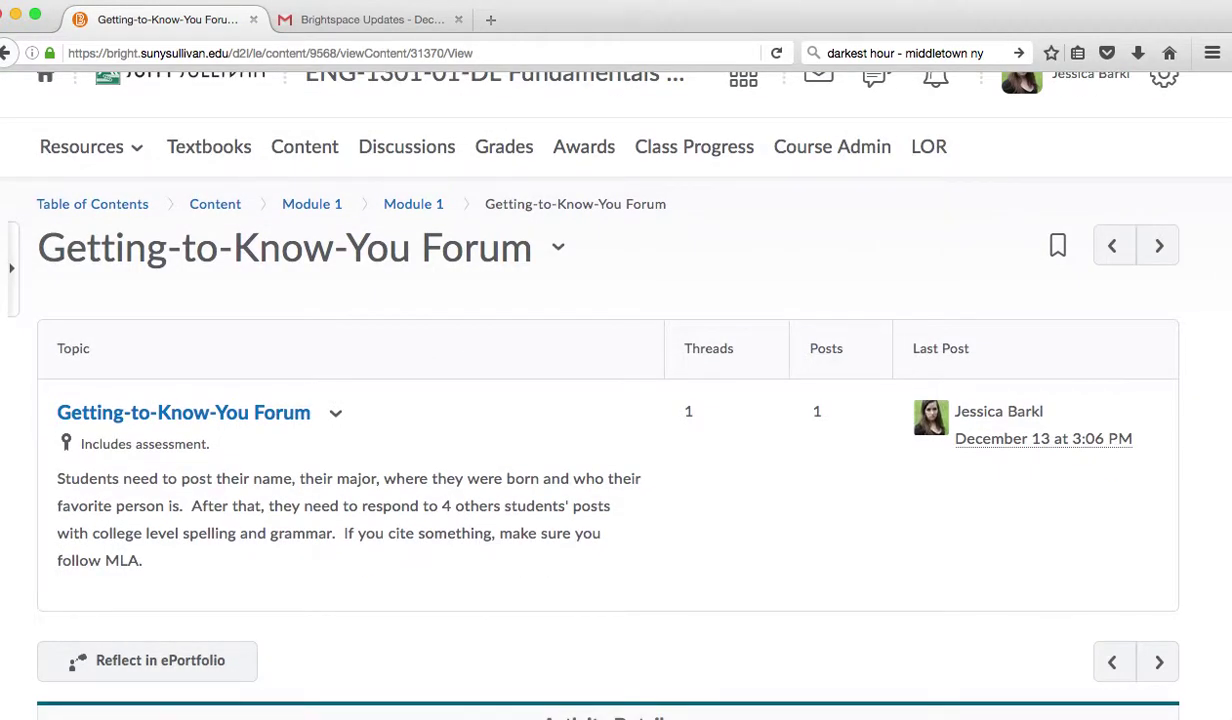
scroll(311, 386, "up", 1)
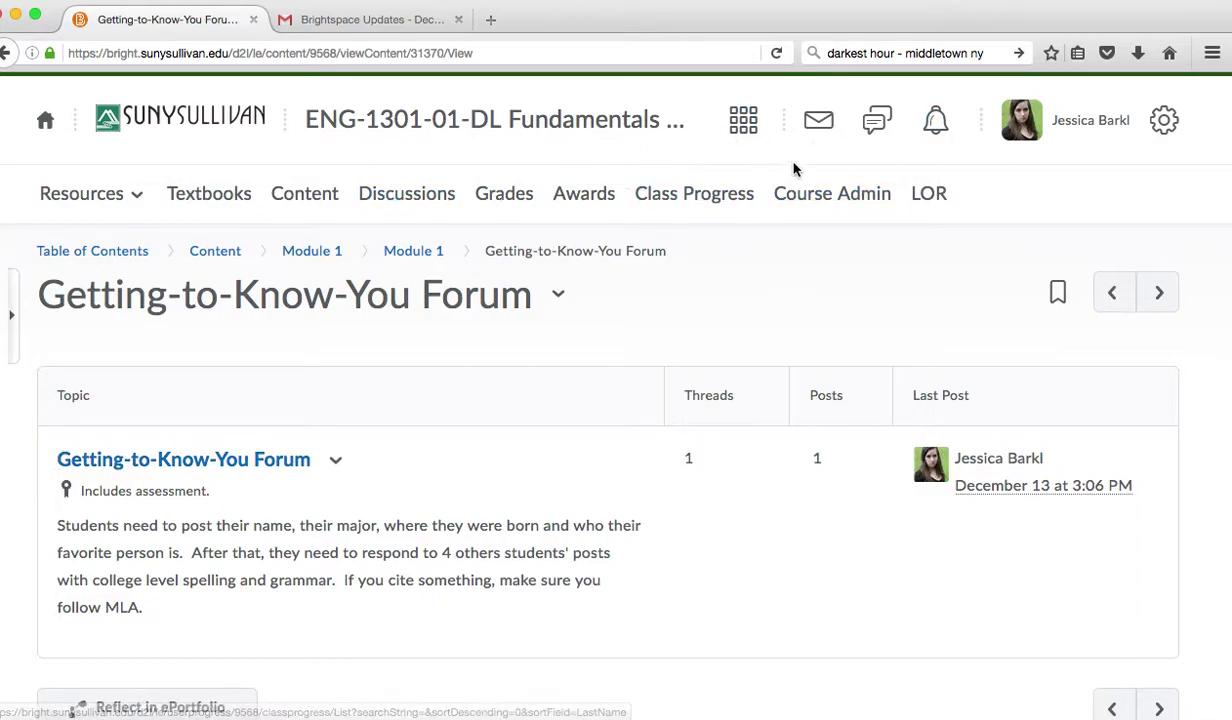
- Advance to the course test, then on to the following course topic
left_click(1168, 302)
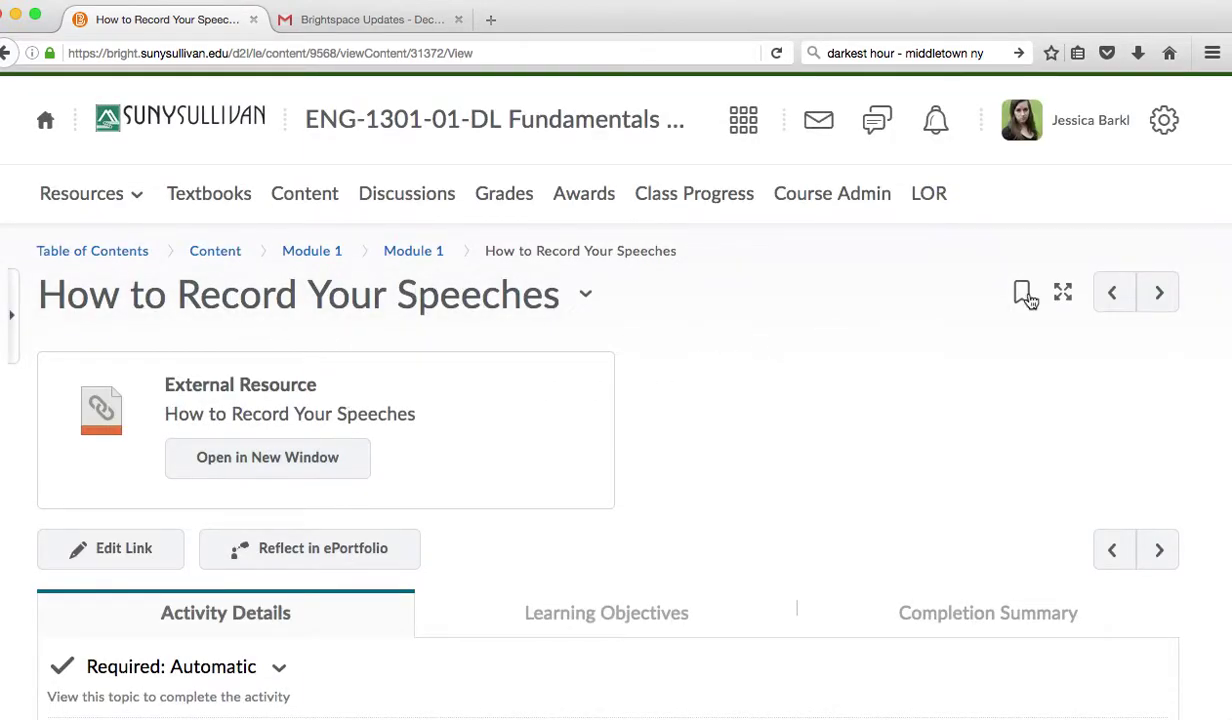
left_click(1161, 299)
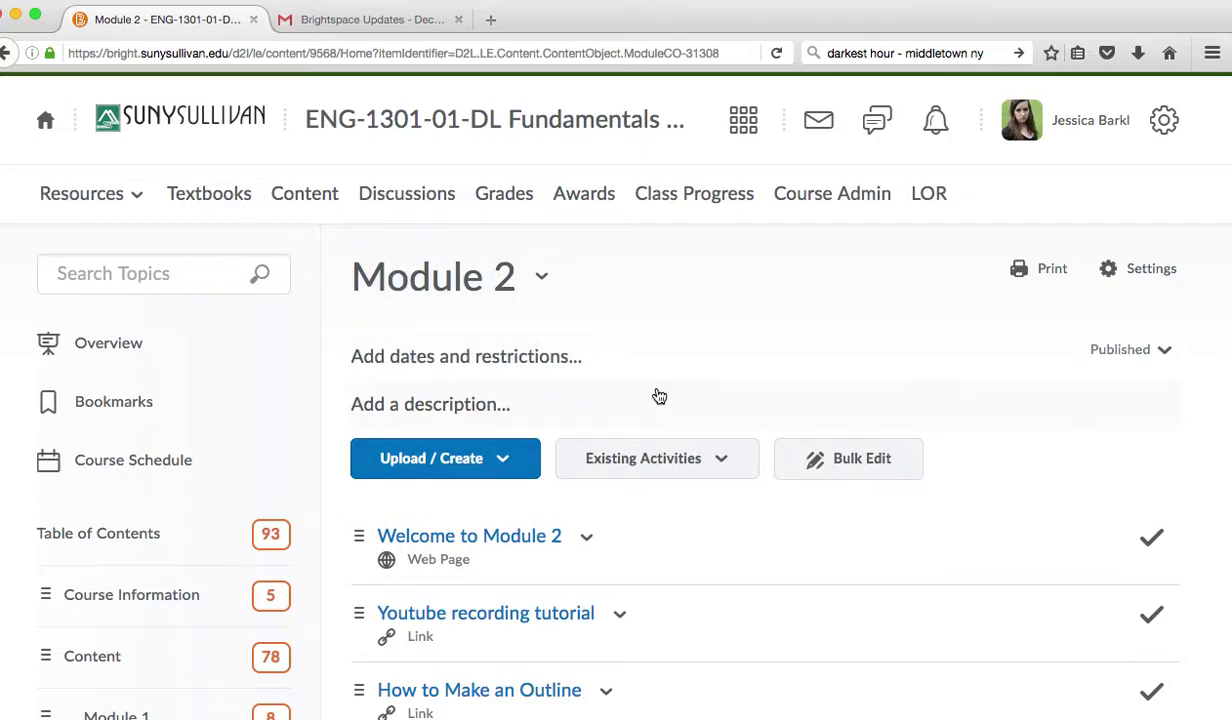
scroll(659, 397, "down", 8)
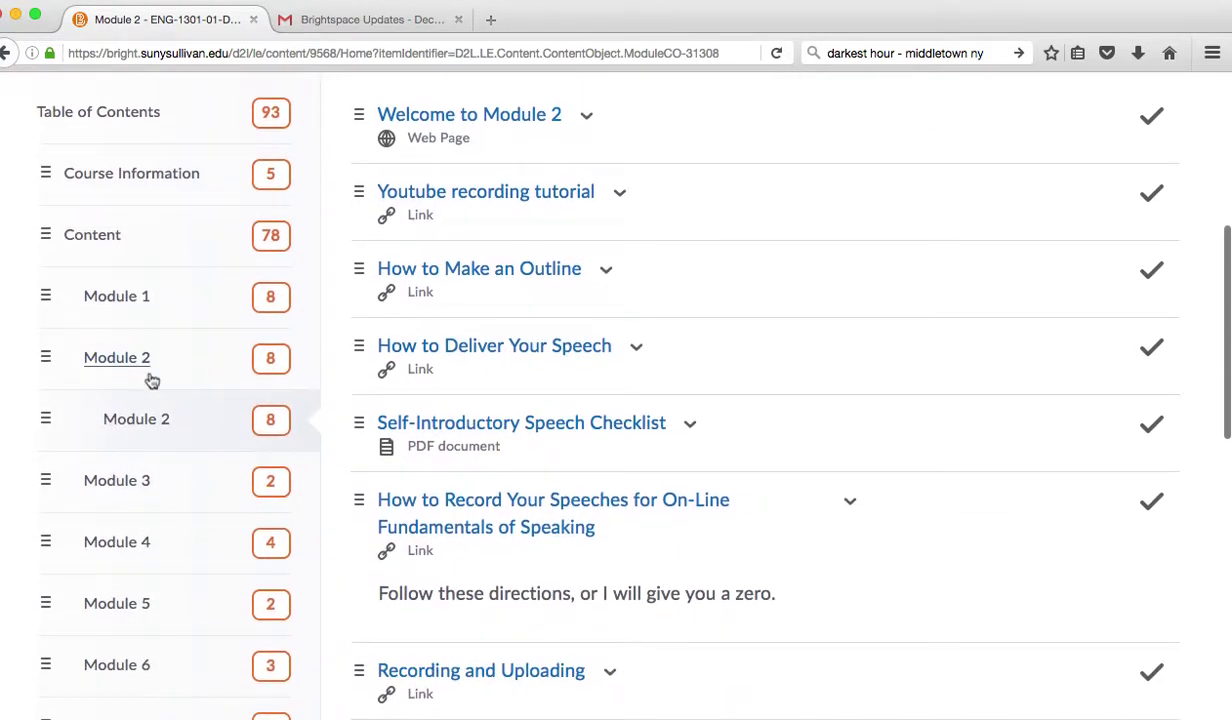
scroll(146, 506, "down", 5)
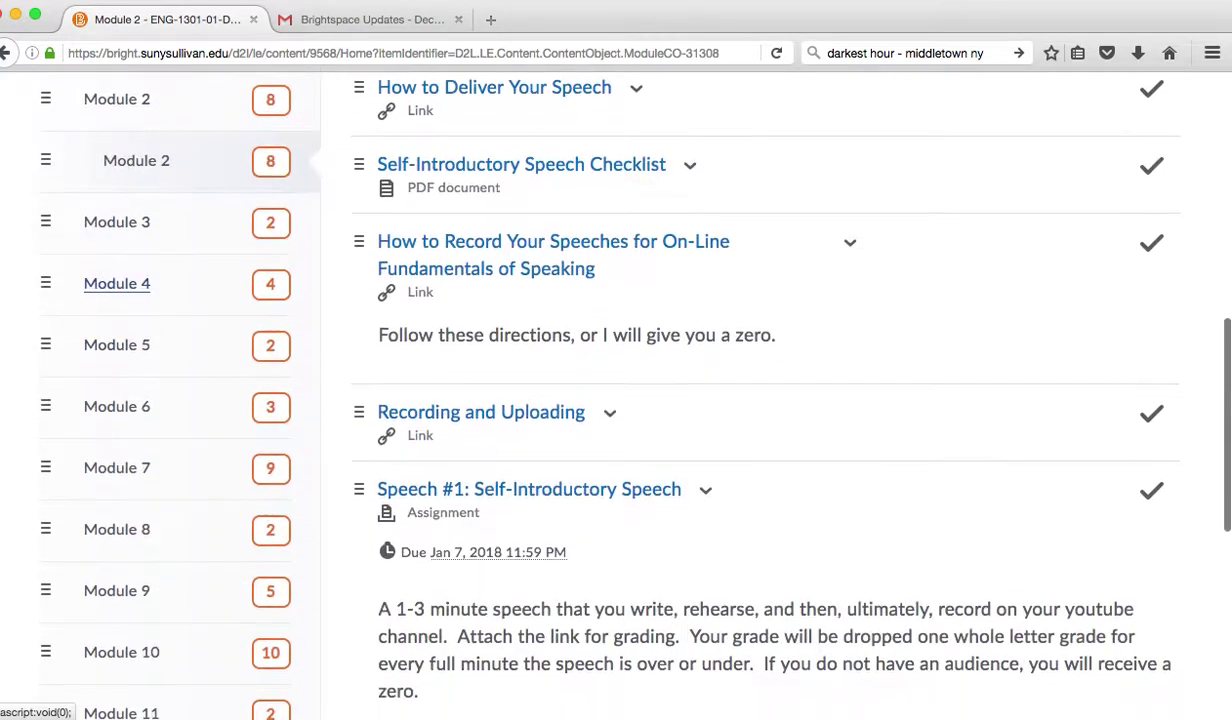
scroll(82, 514, "down", 5)
scroll(129, 660, "down", 3)
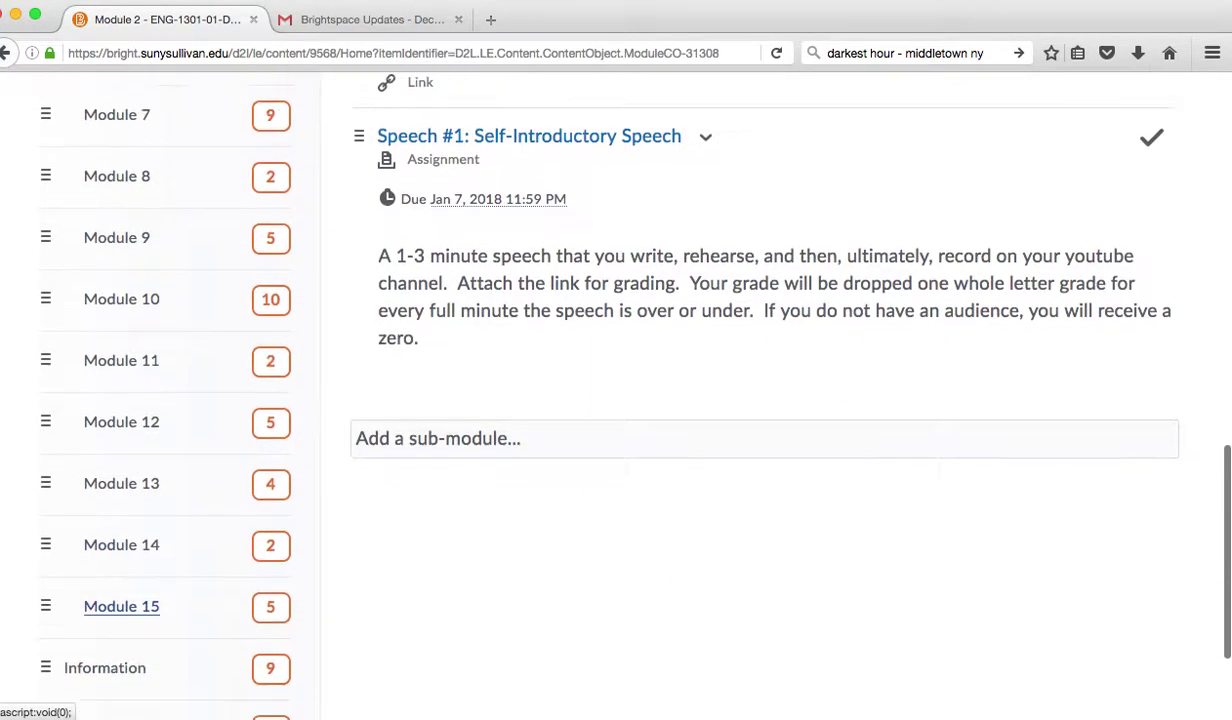
scroll(120, 600, "down", 2)
scroll(120, 600, "up", 2)
scroll(120, 600, "down", 4)
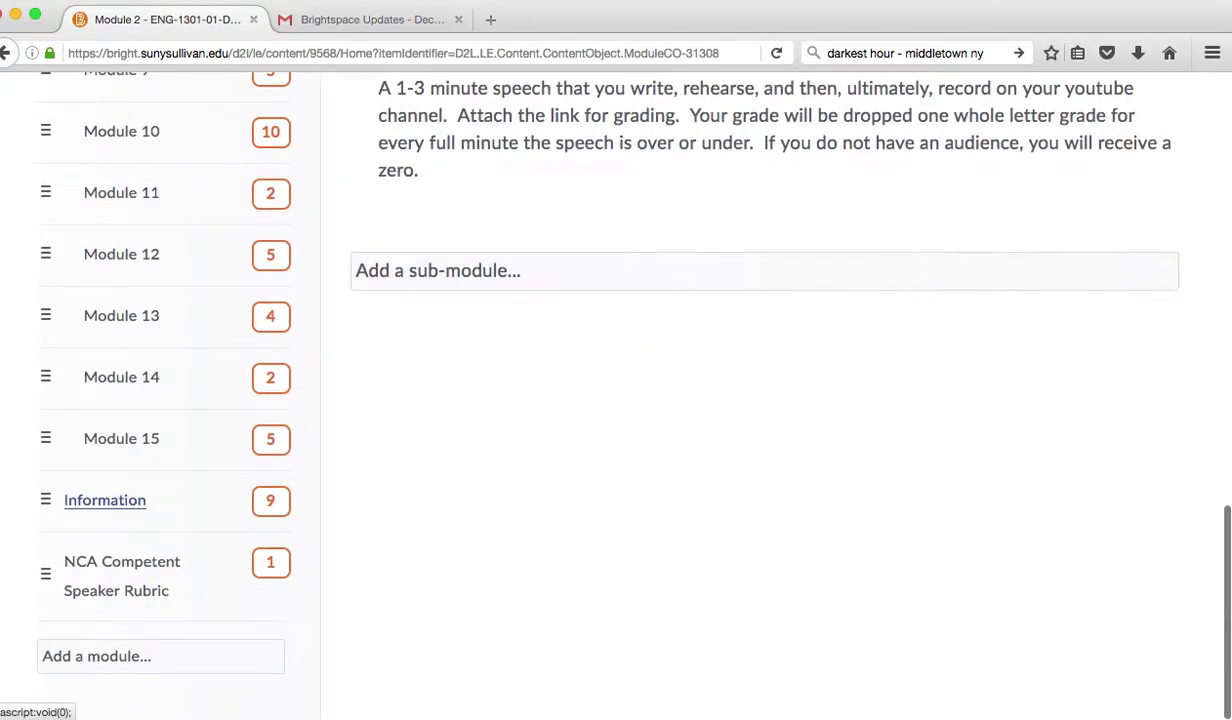
scroll(105, 500, "up", 10)
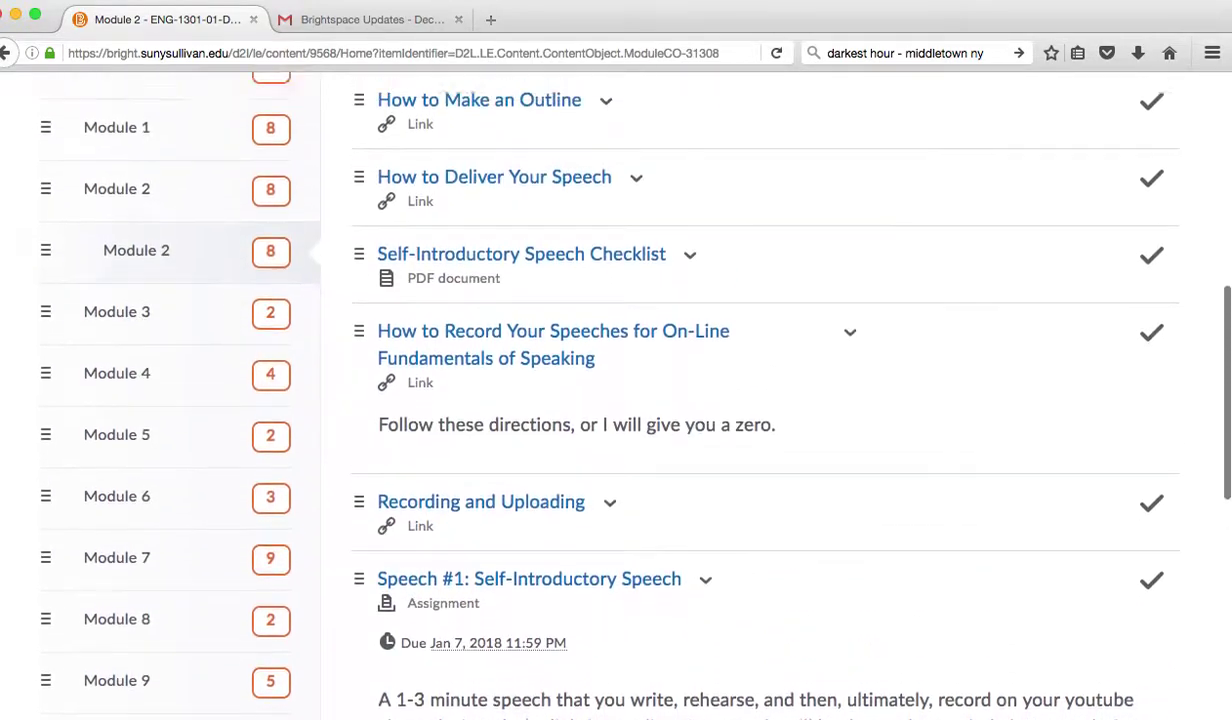
scroll(126, 319, "up", 10)
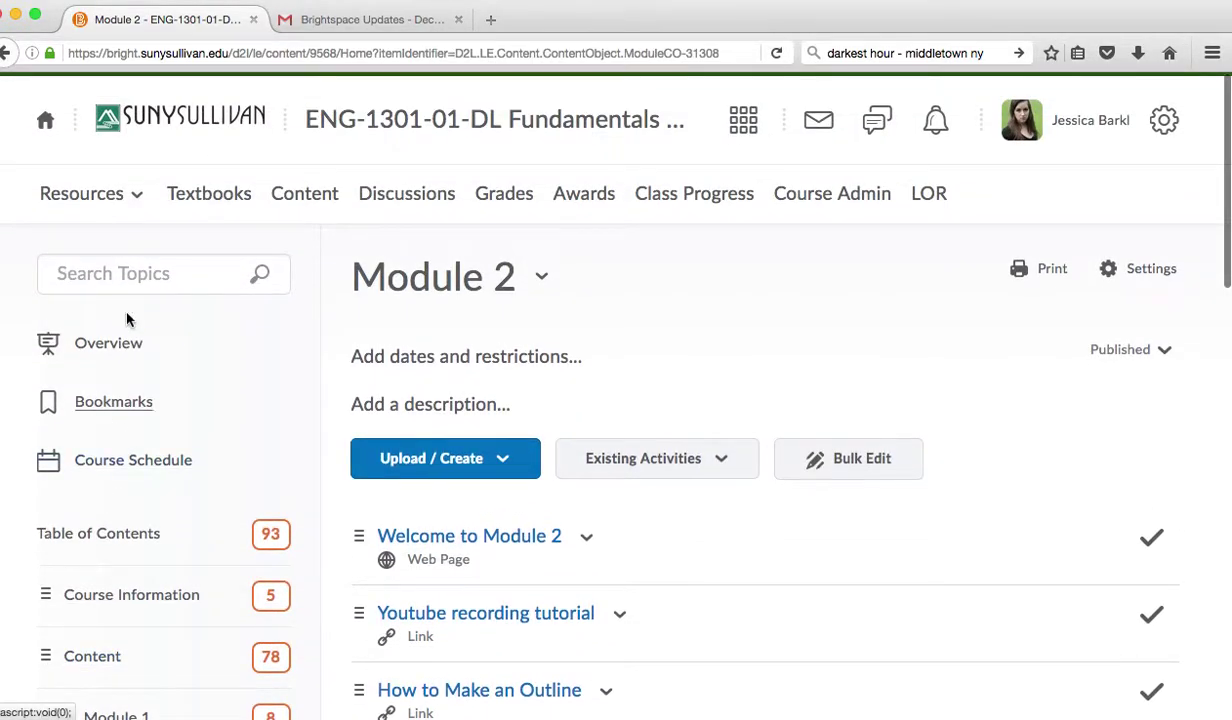
left_click(411, 200)
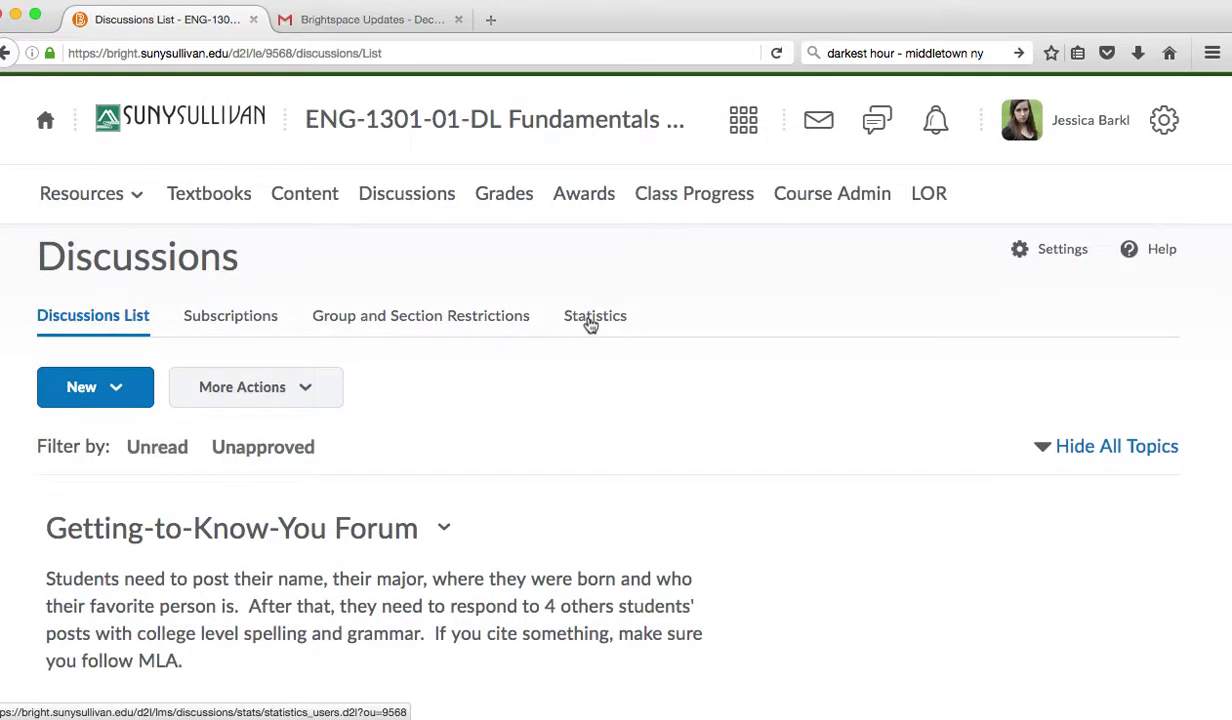
- Open the Getting-to-Know-You Forum and view its Feedback on Brainstorming Discussions rubric
scroll(790, 330, "down", 3)
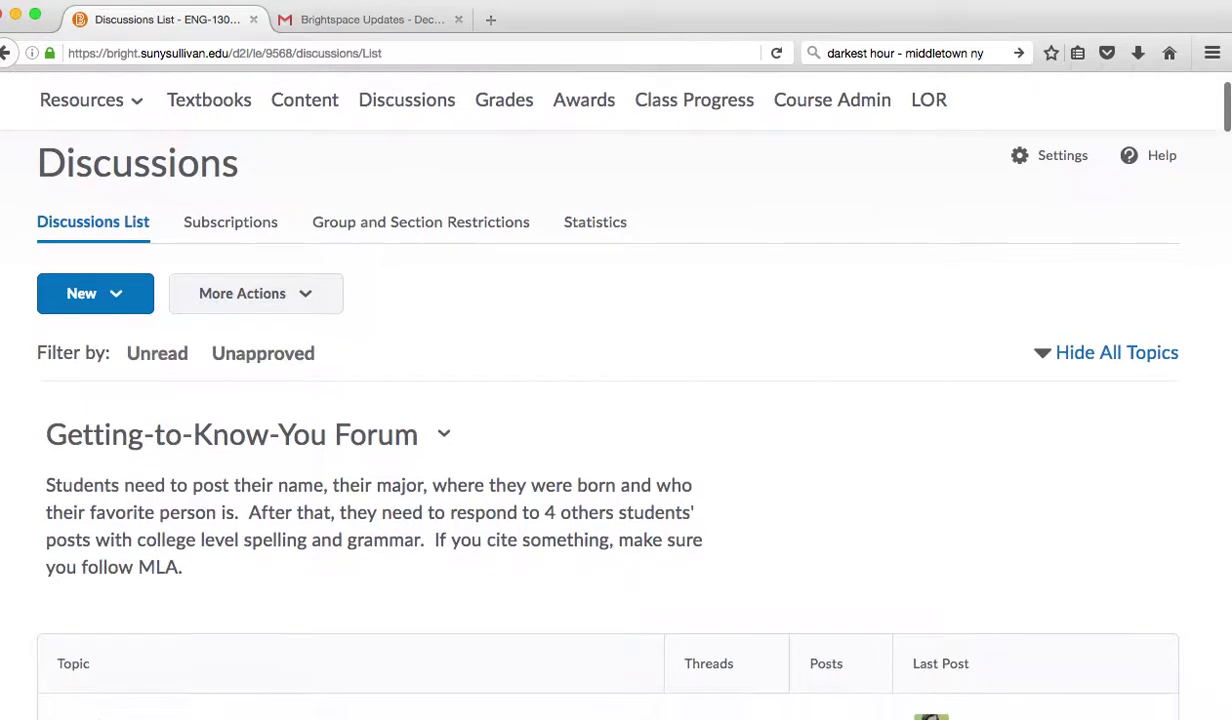
scroll(593, 378, "down", 5)
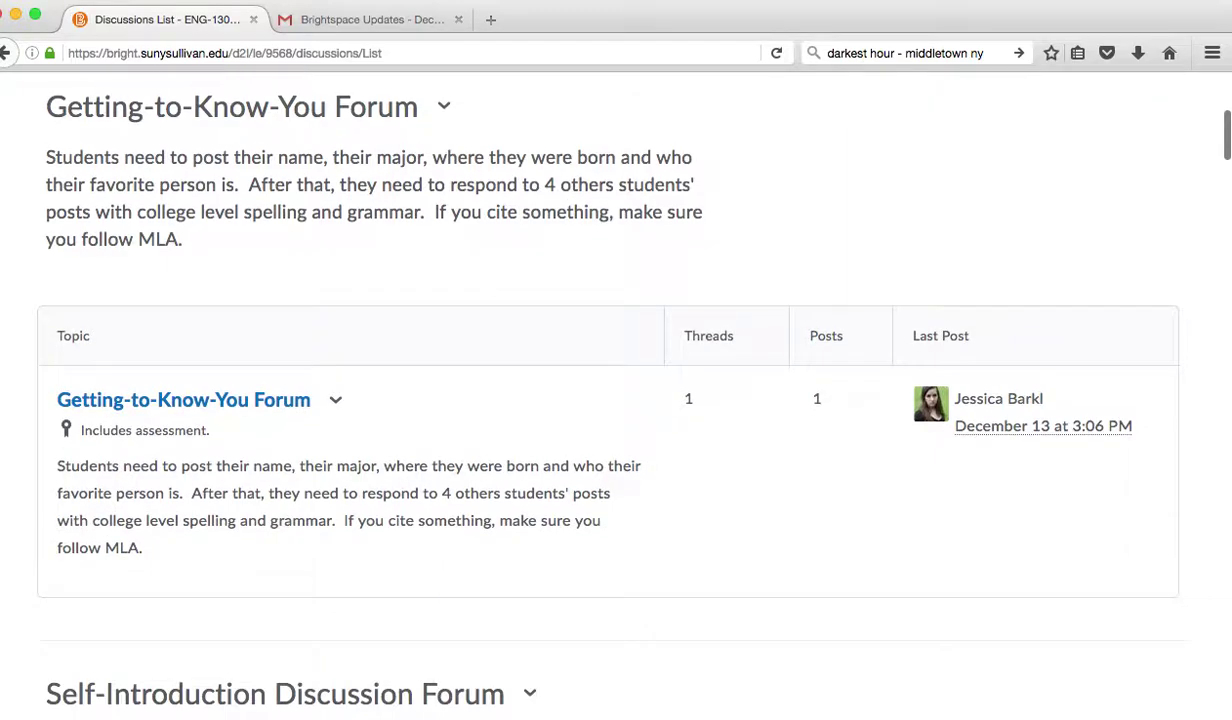
scroll(600, 380, "down", 2)
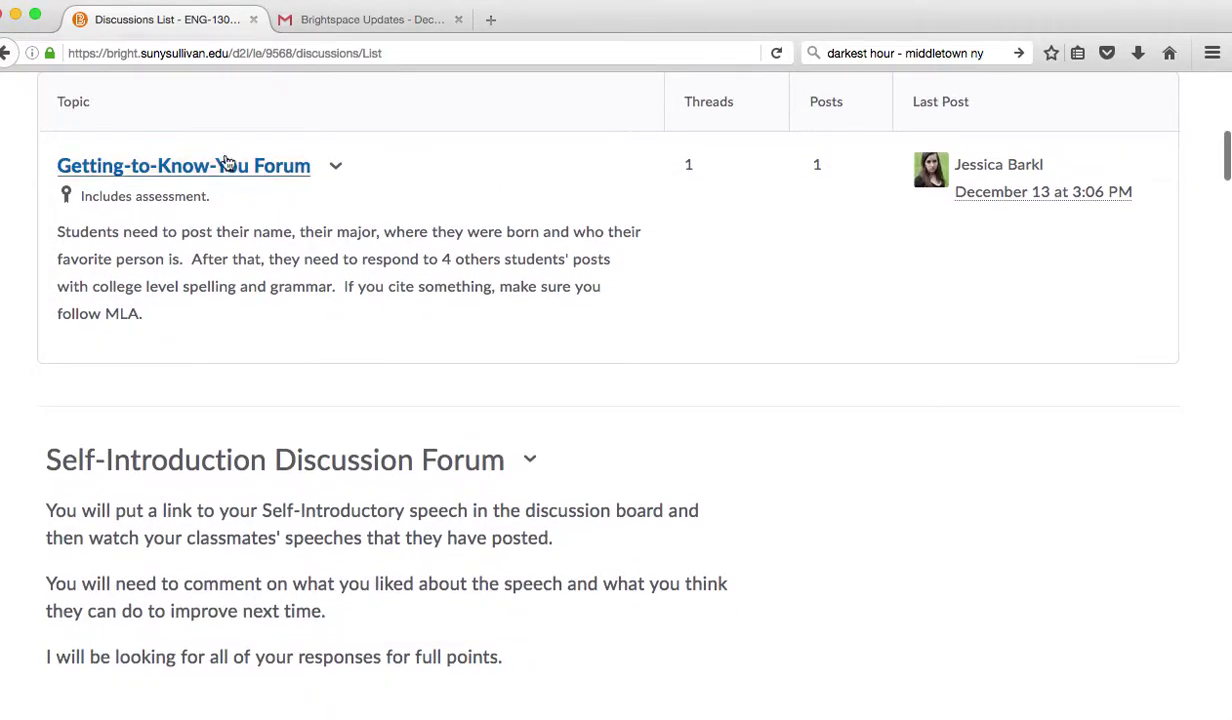
left_click(197, 167)
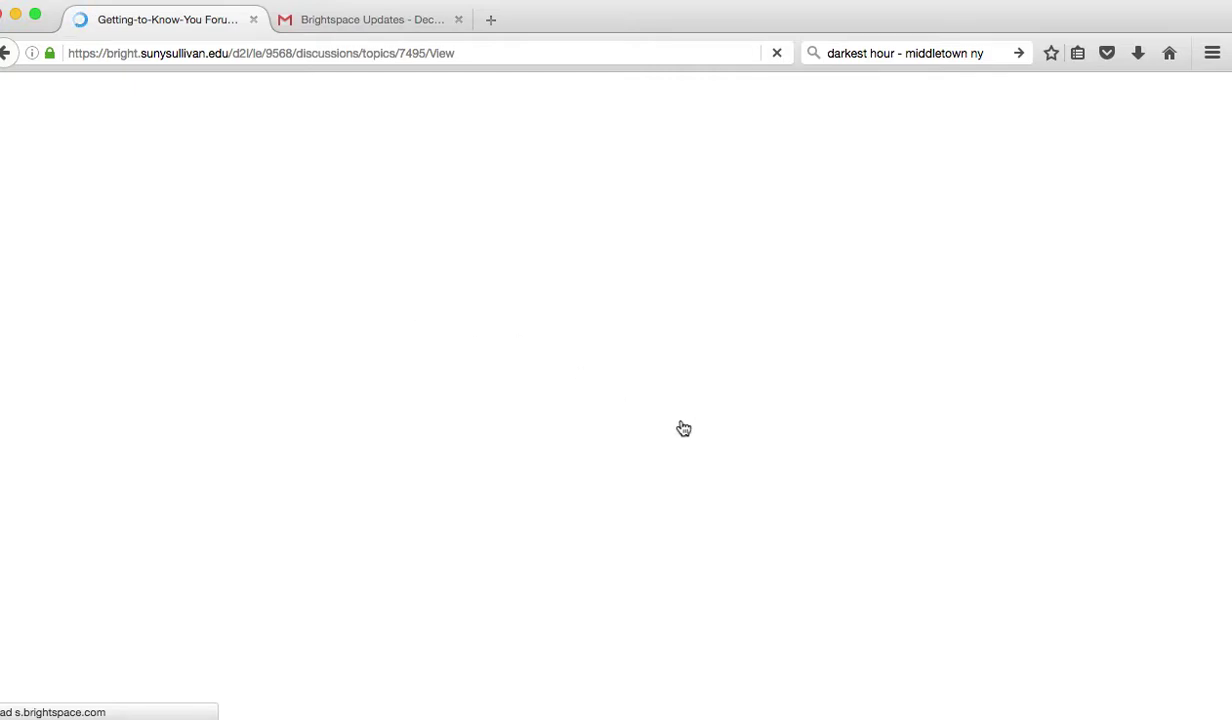
scroll(772, 432, "down", 5)
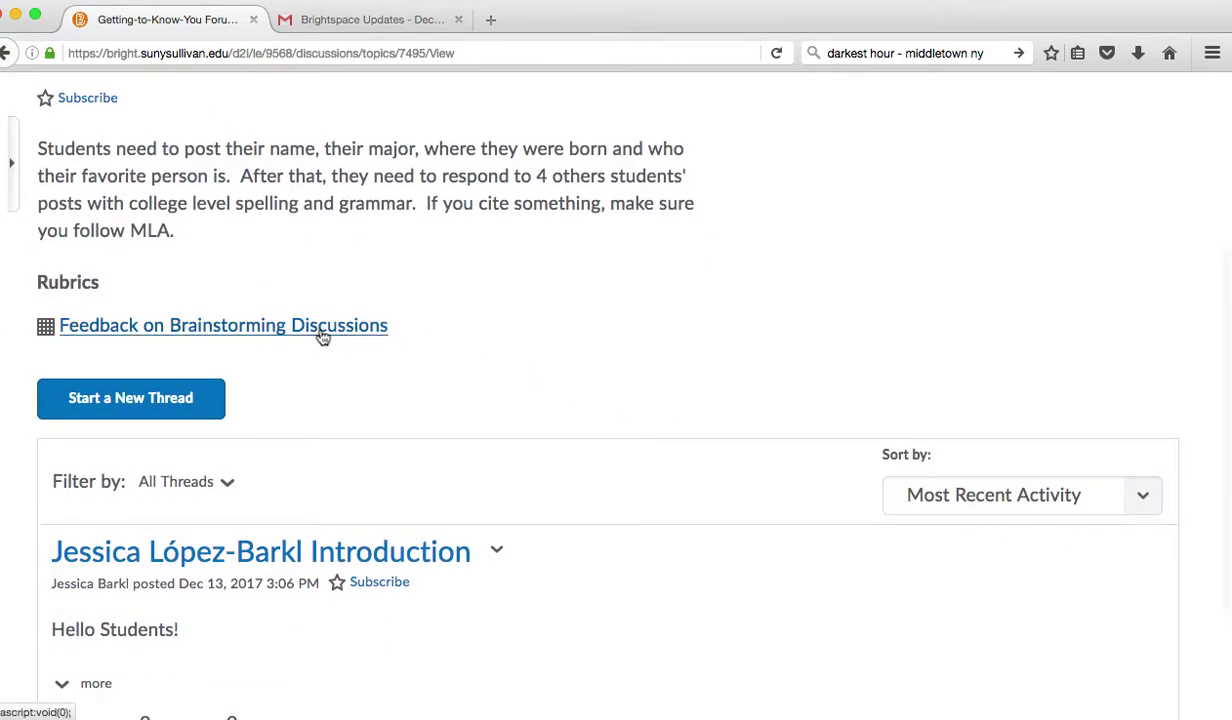
left_click(322, 337)
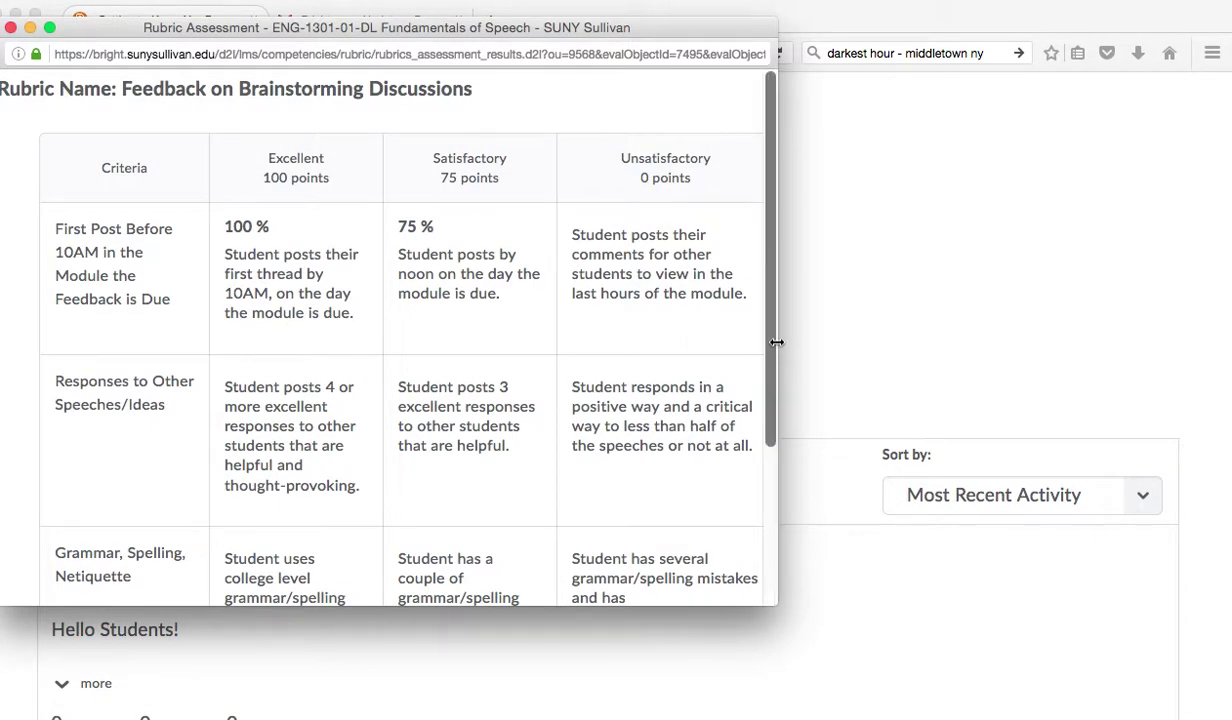
left_click_drag(778, 346, 950, 335)
scroll(948, 408, "down", 2)
scroll(948, 408, "down", 1)
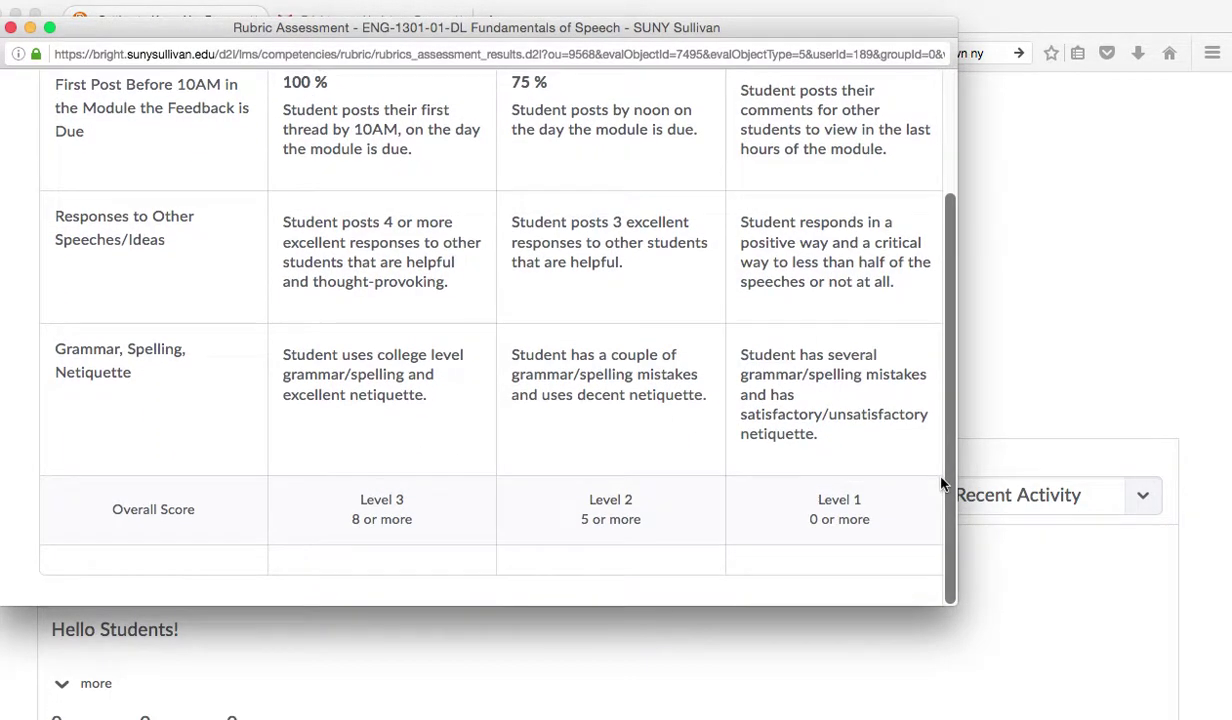
scroll(940, 350, "up", 2)
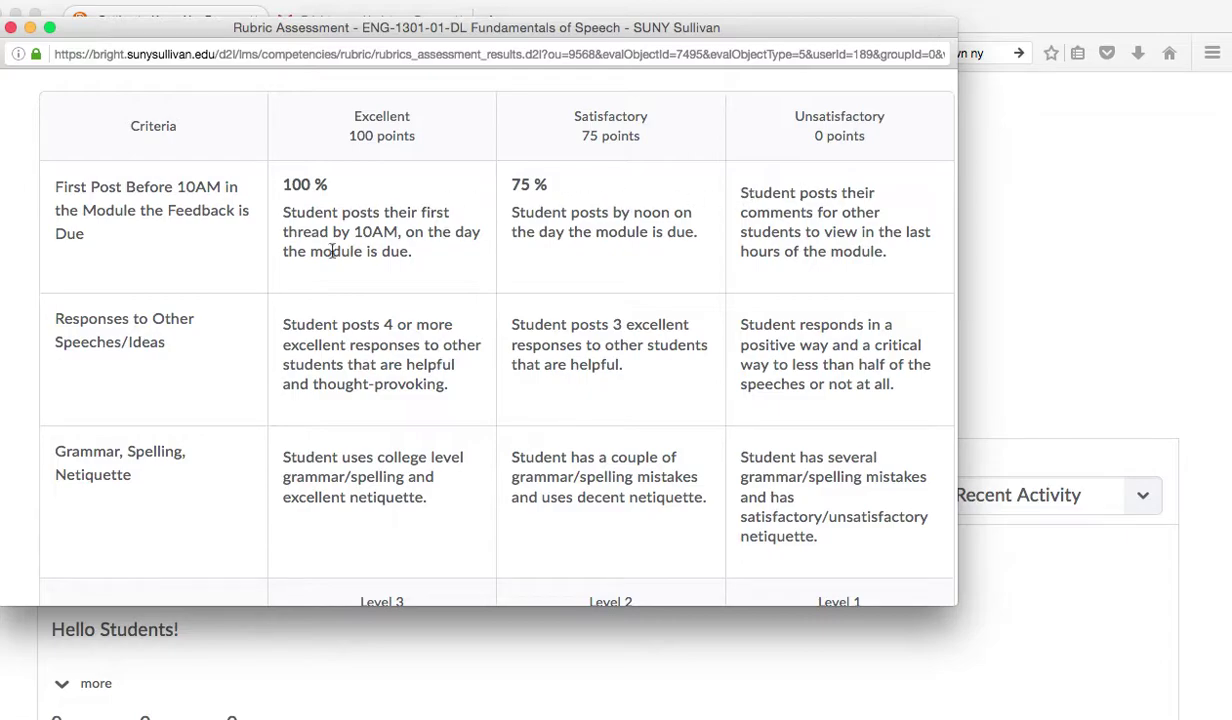
left_click(10, 28)
scroll(751, 338, "down", 2)
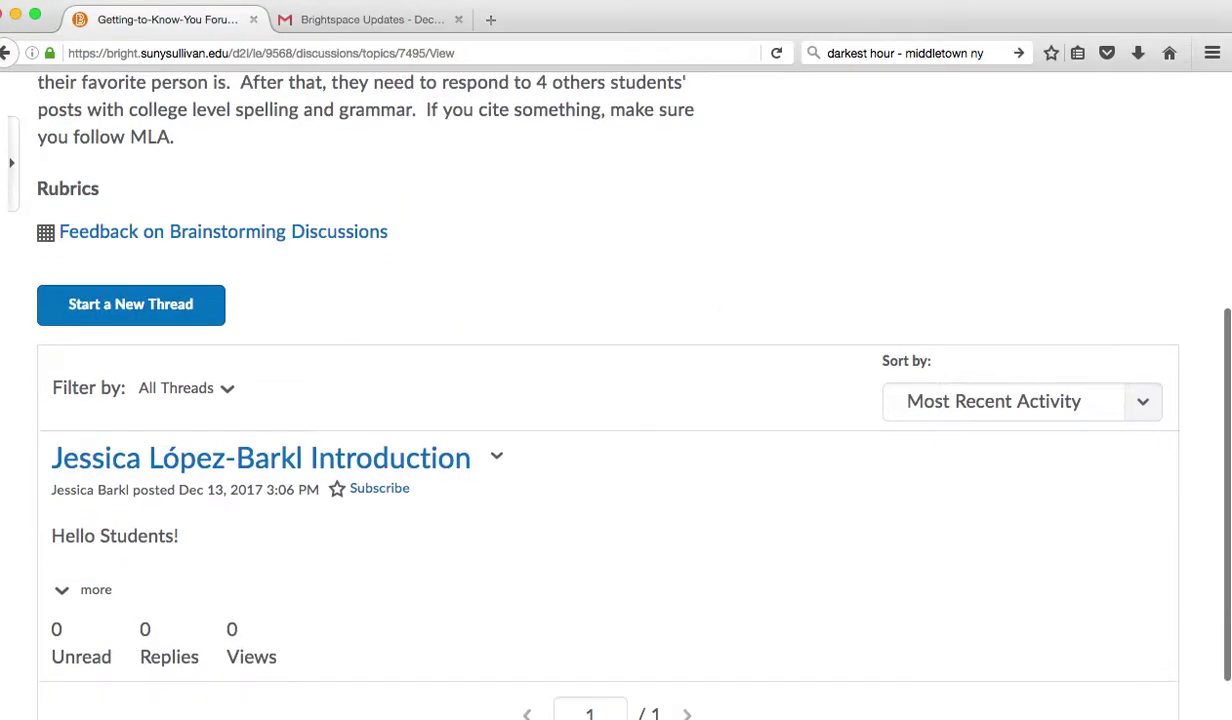
- Start a new forum thread and paste the forum's description into the message body
left_click(168, 319)
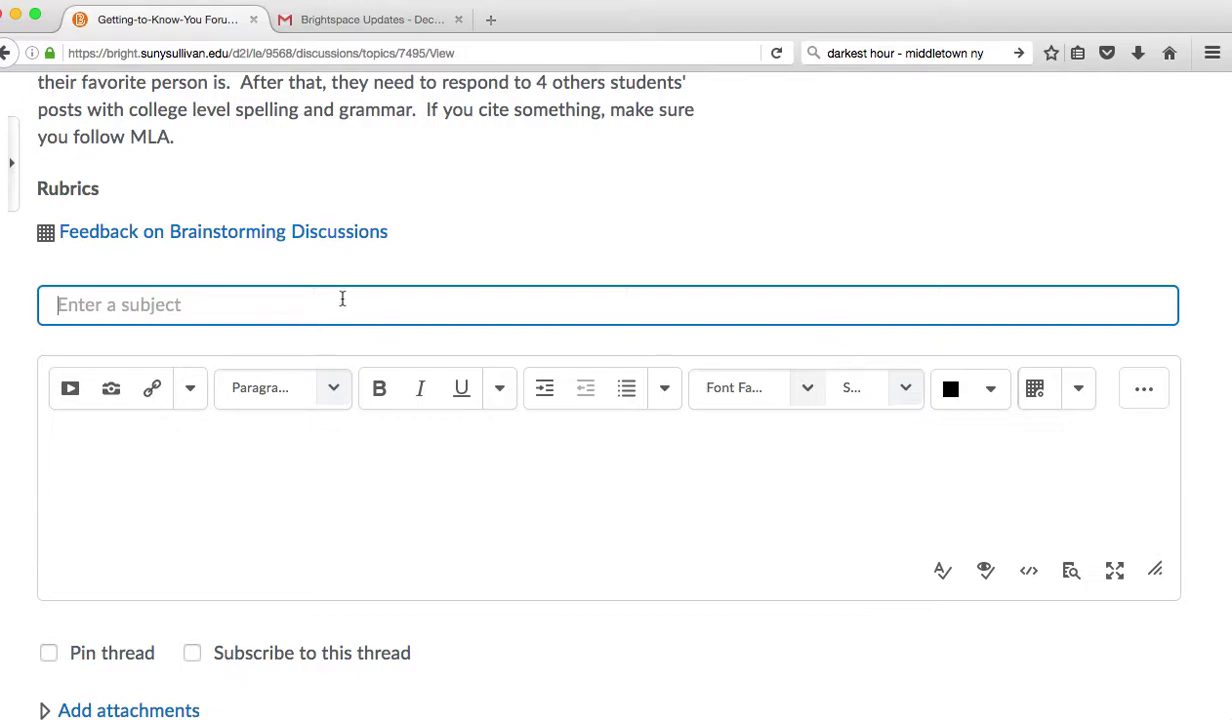
left_click(865, 185)
scroll(127, 318, "up", 3)
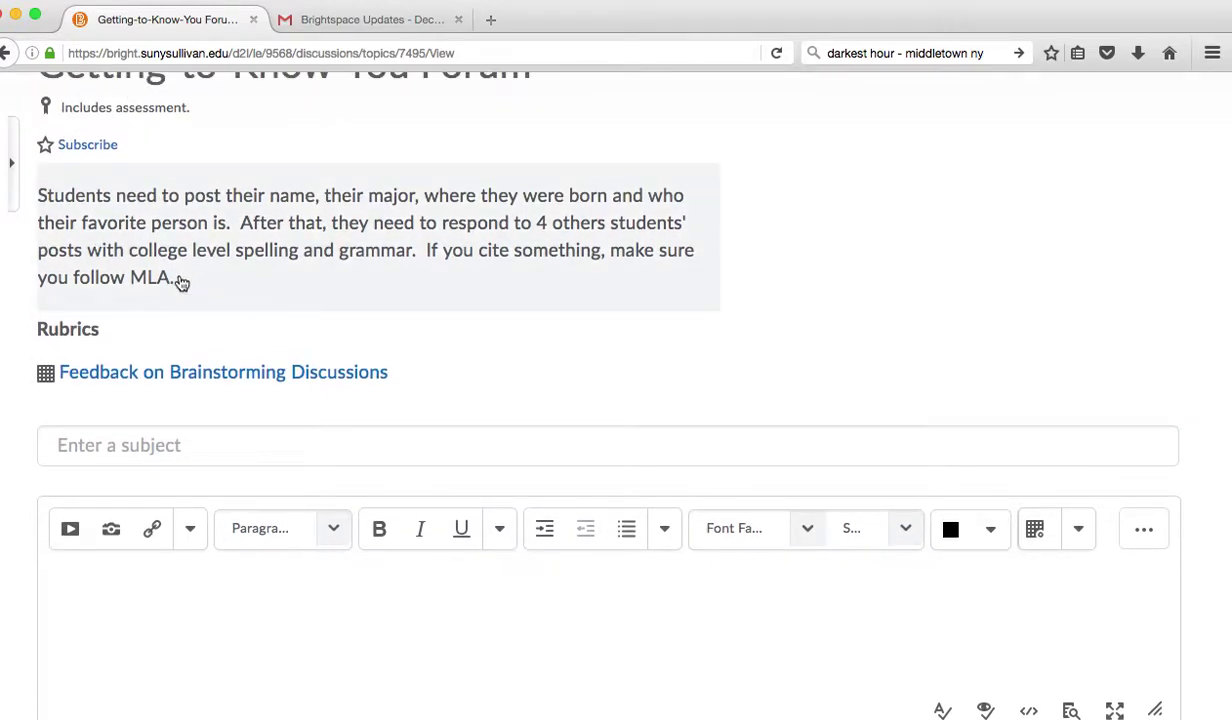
left_click_drag(179, 278, 49, 180)
key("ctrl+c")
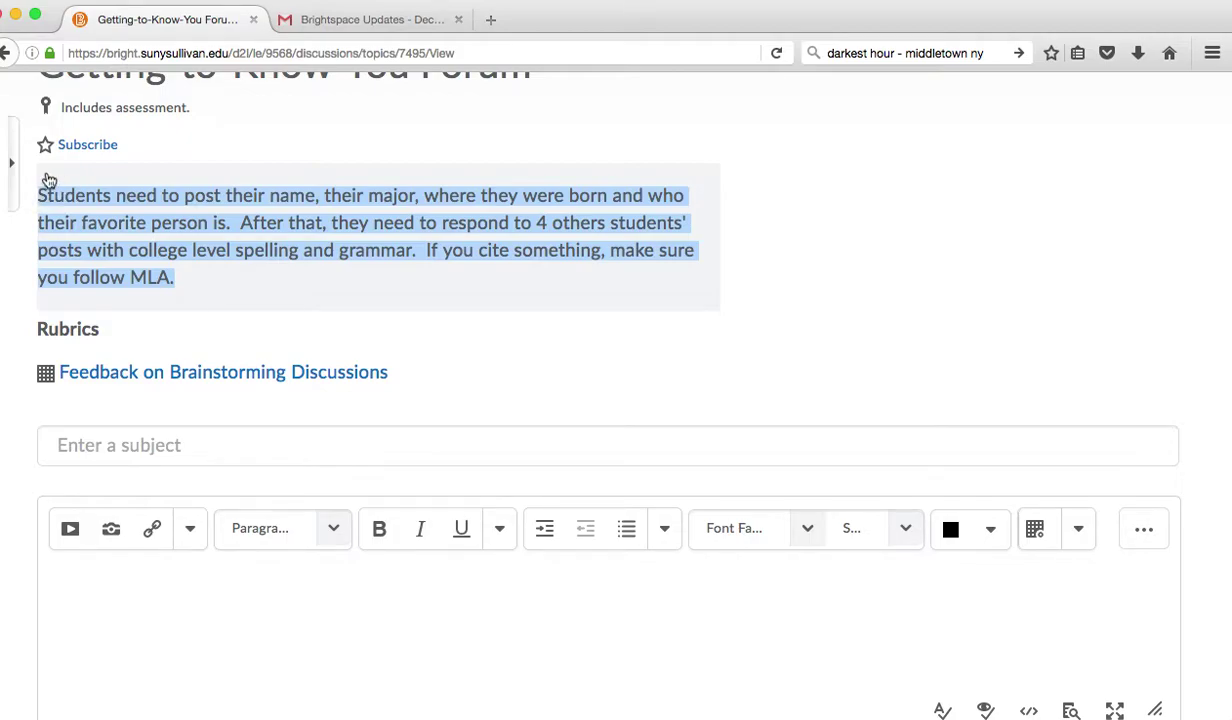
left_click(116, 634)
key("ctrl+v")
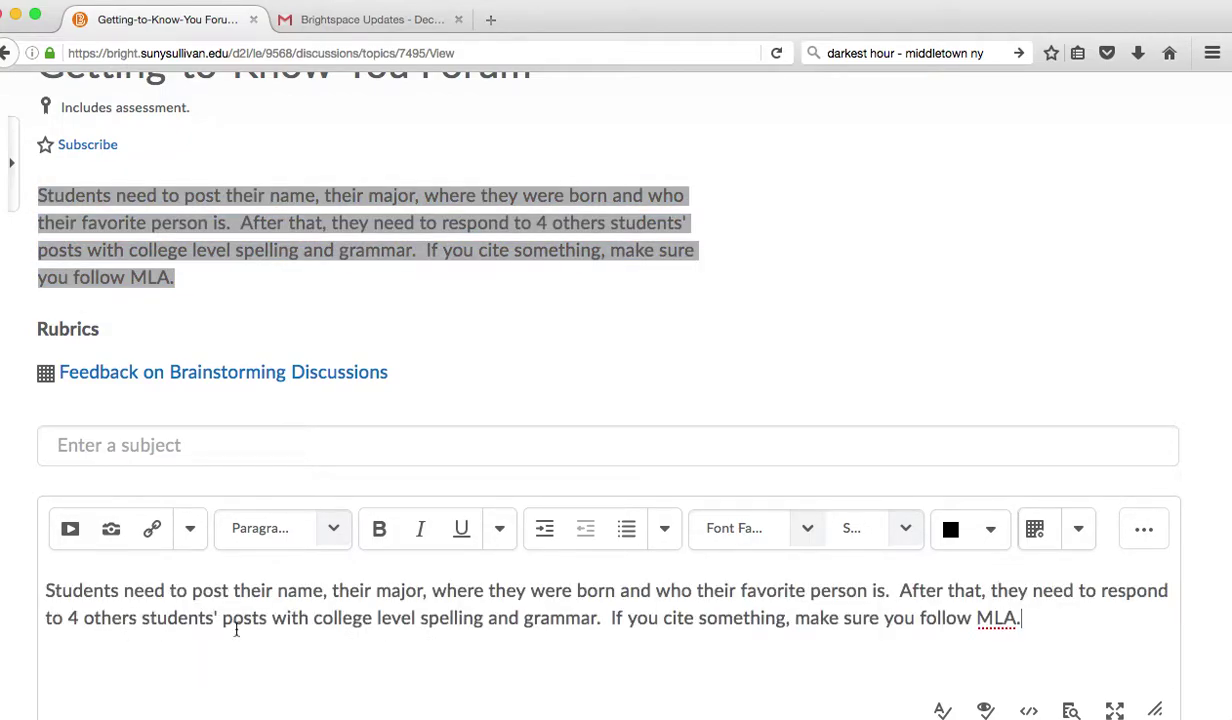
- Move to the thread's subject line, then discard the new thread draft
left_click(150, 440)
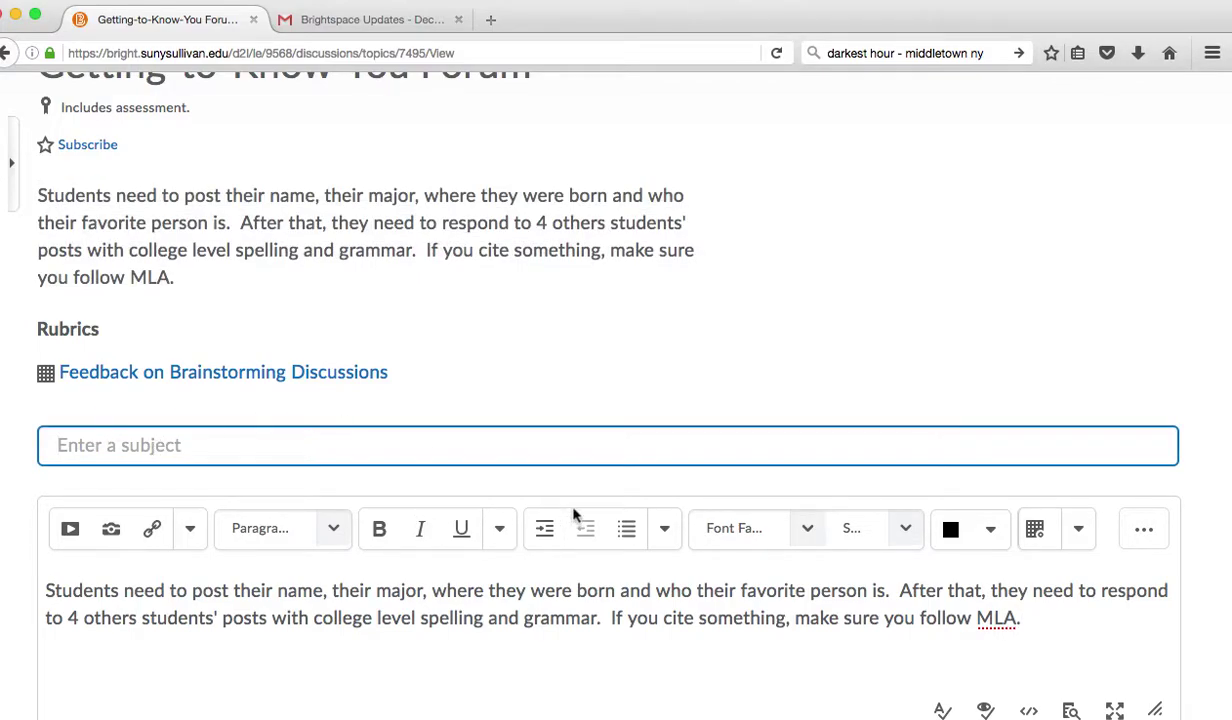
scroll(1126, 325, "down", 5)
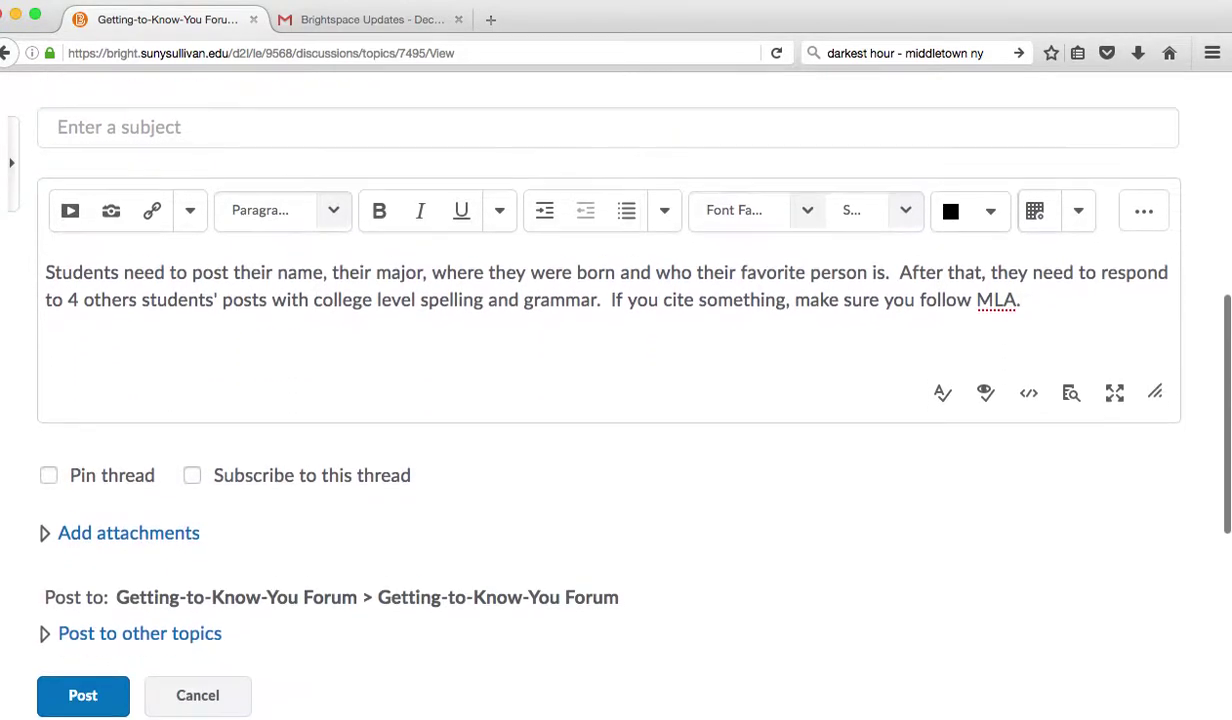
right_click(203, 533)
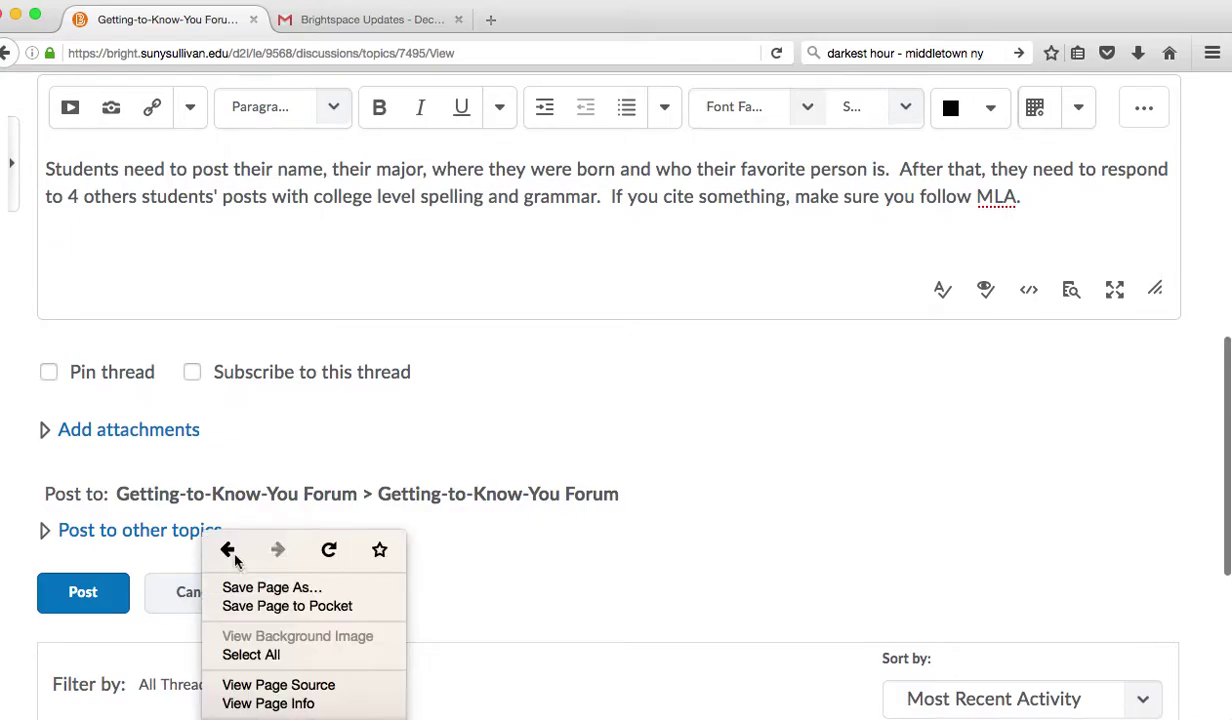
left_click(176, 608)
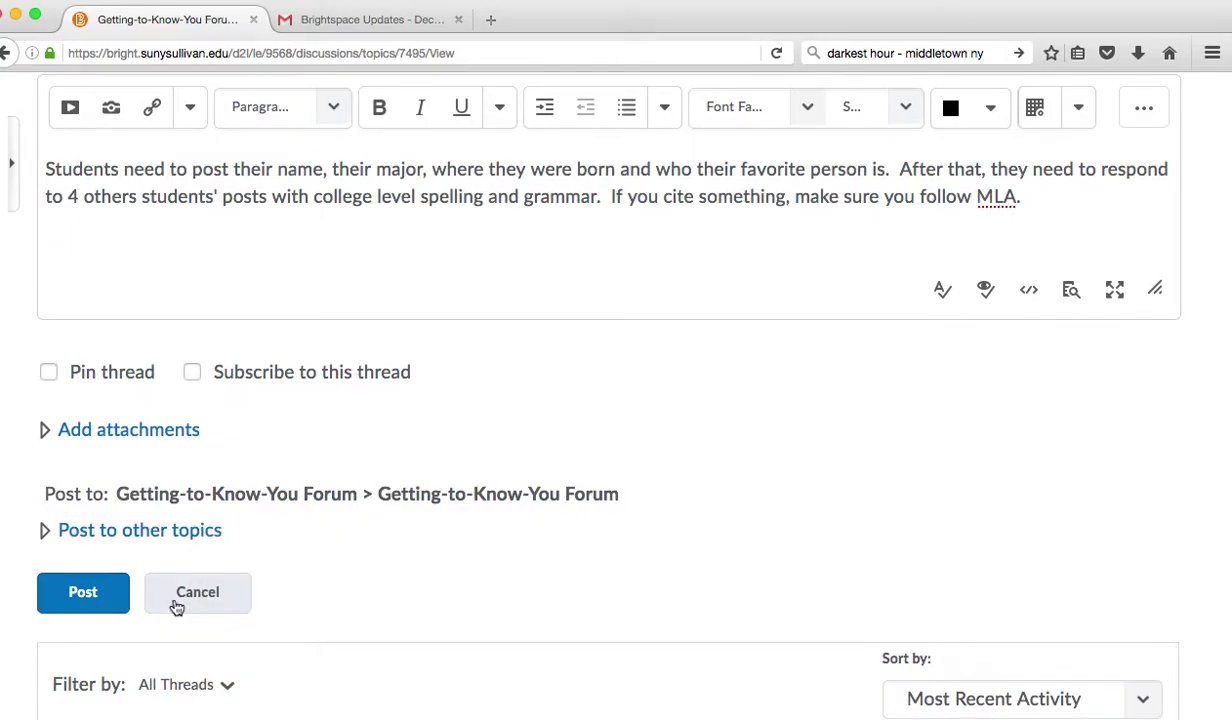
left_click(176, 600)
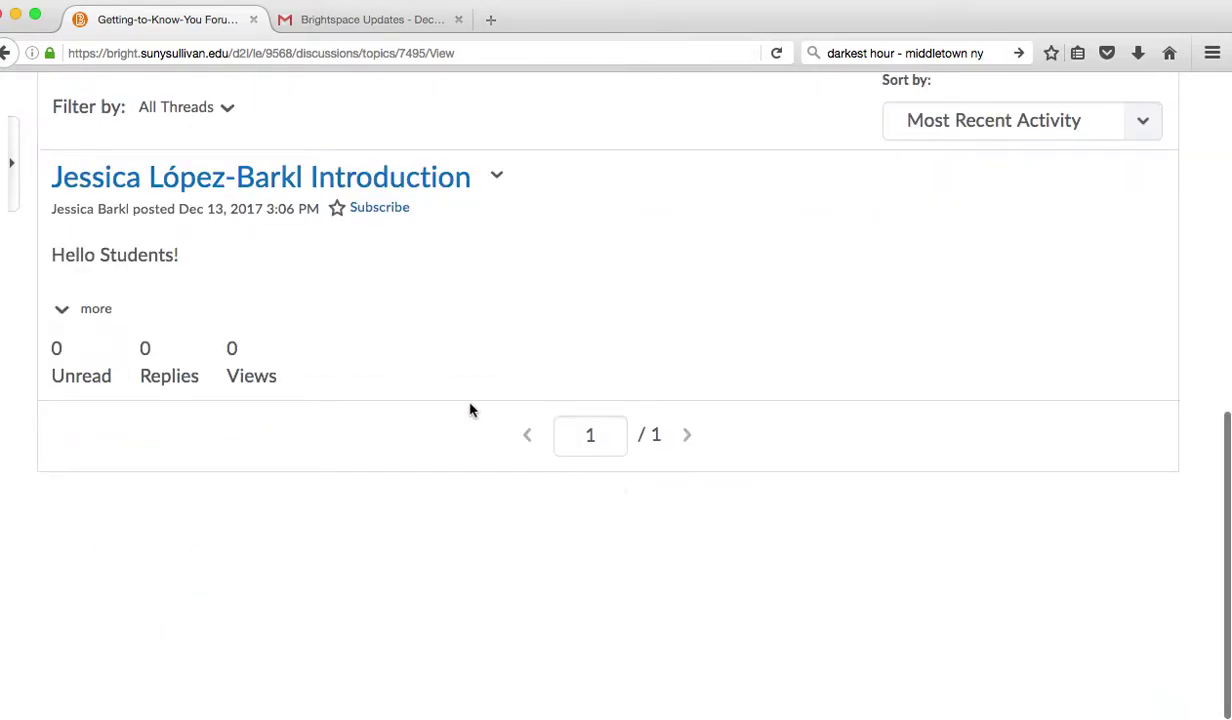
- Read through the instructor's introduction thread, then go to the Class Progress overview
left_click(328, 178)
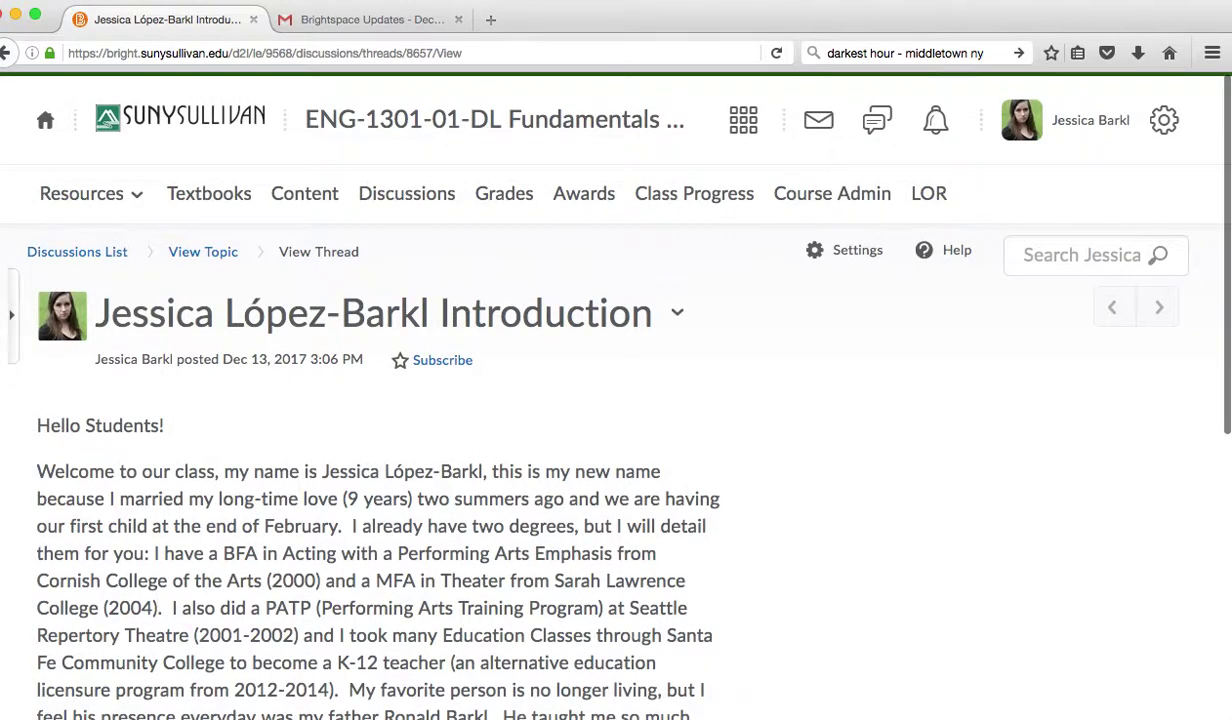
scroll(600, 400, "down", 10)
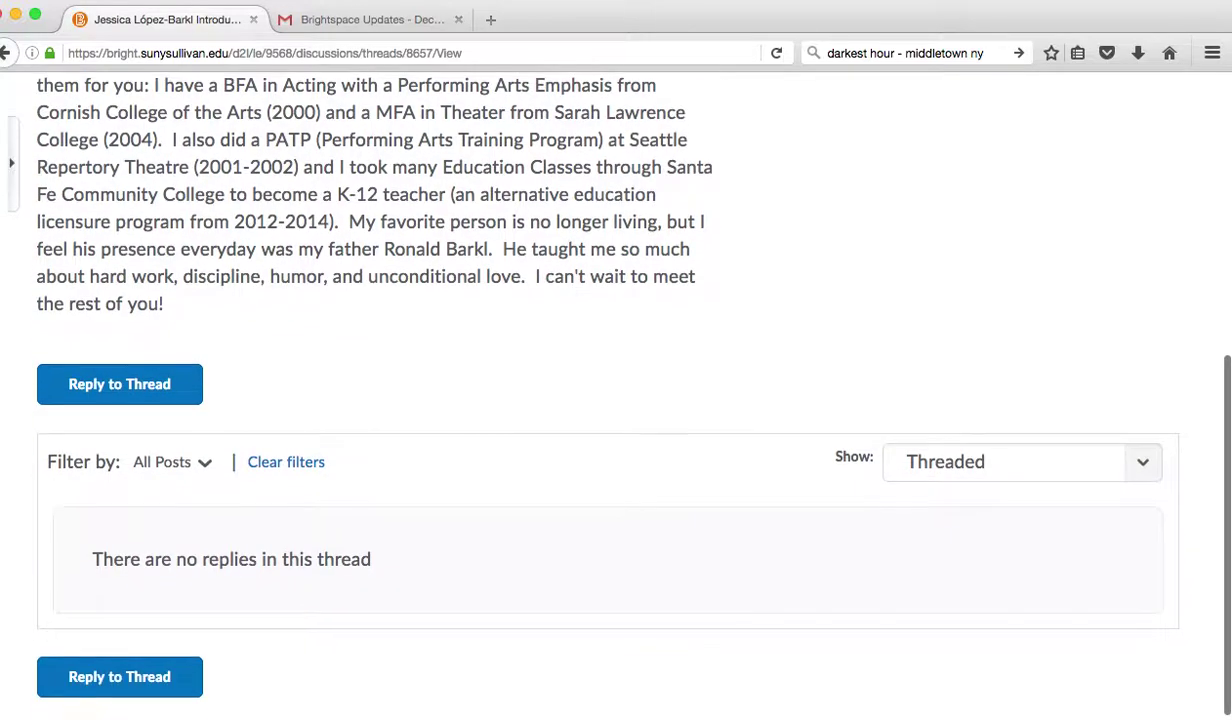
scroll(600, 400, "up", 10)
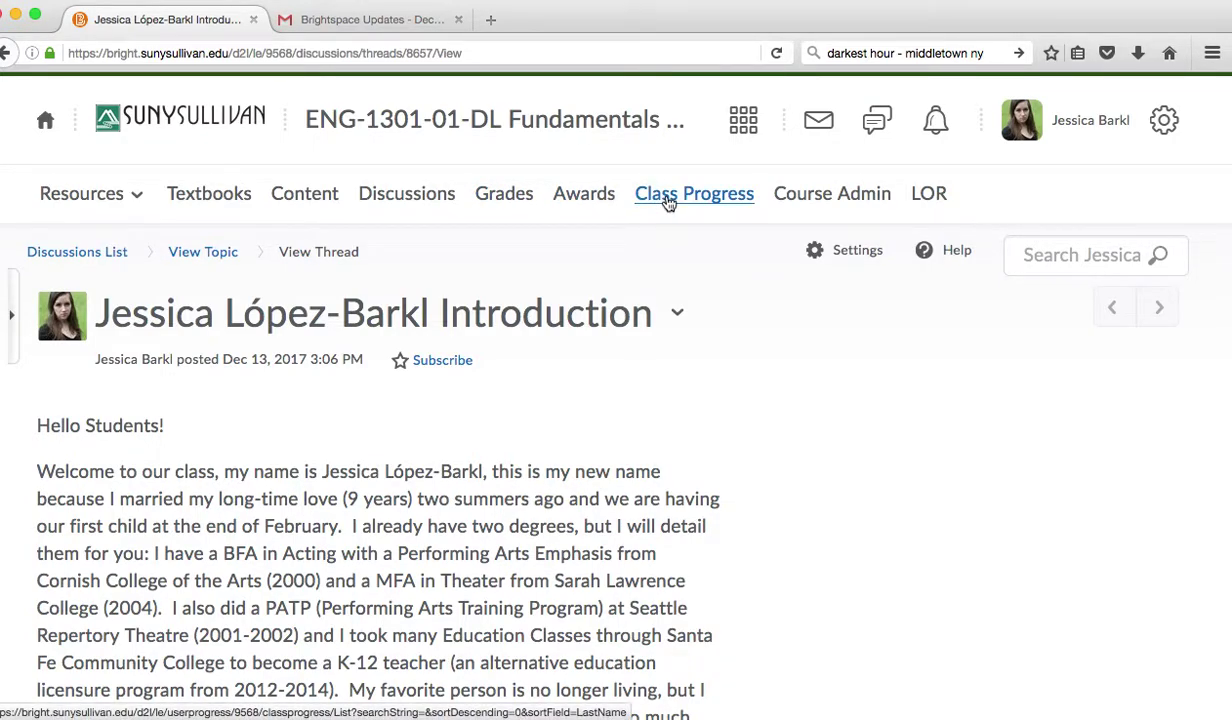
left_click(669, 203)
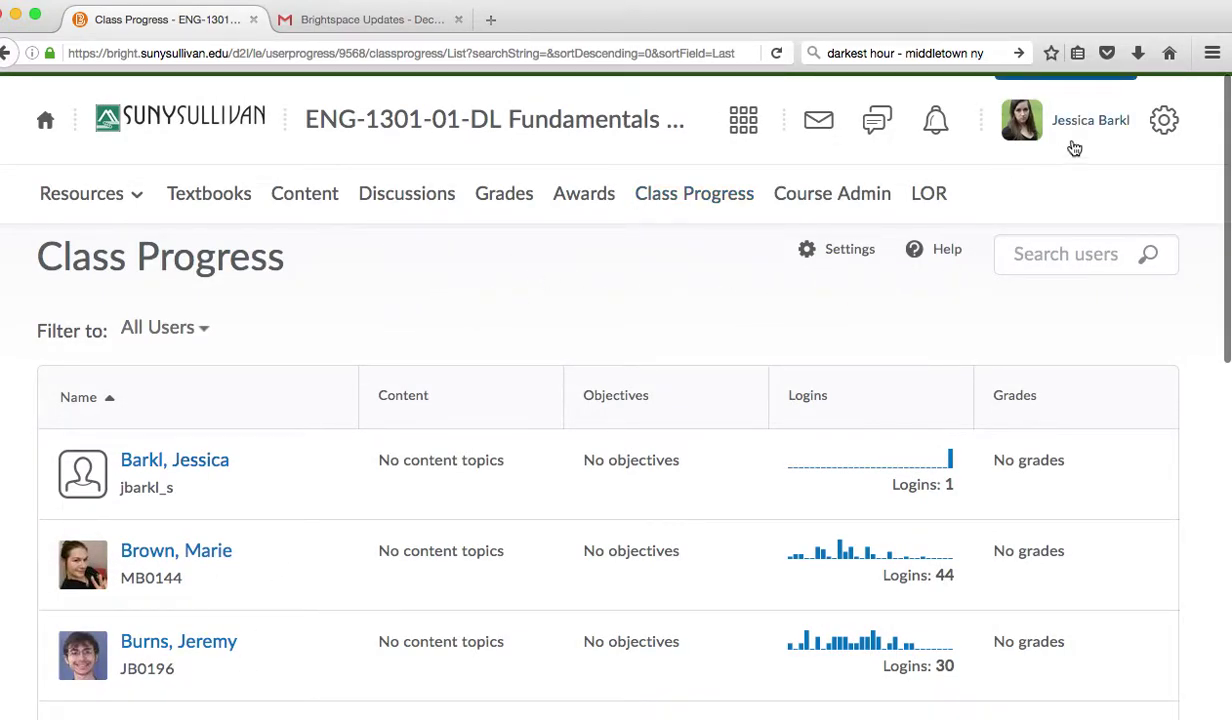
- Switch to View as Student and check class progress from the student's view
left_click(1103, 123)
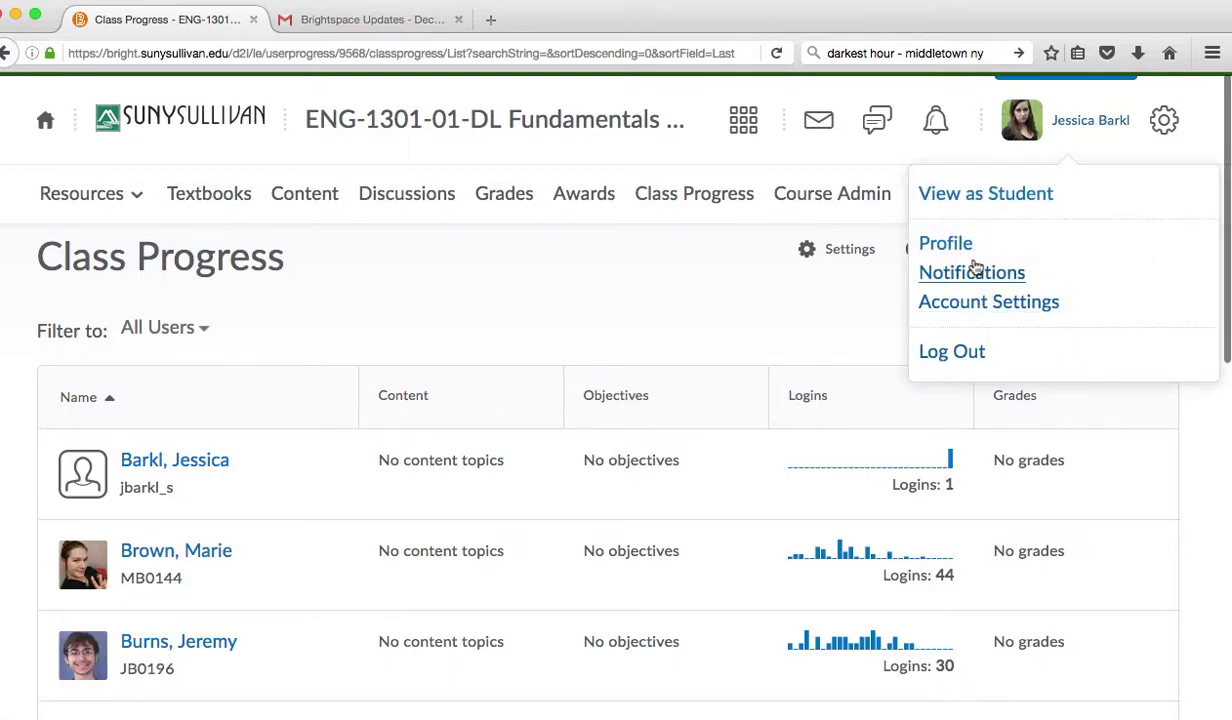
left_click(982, 195)
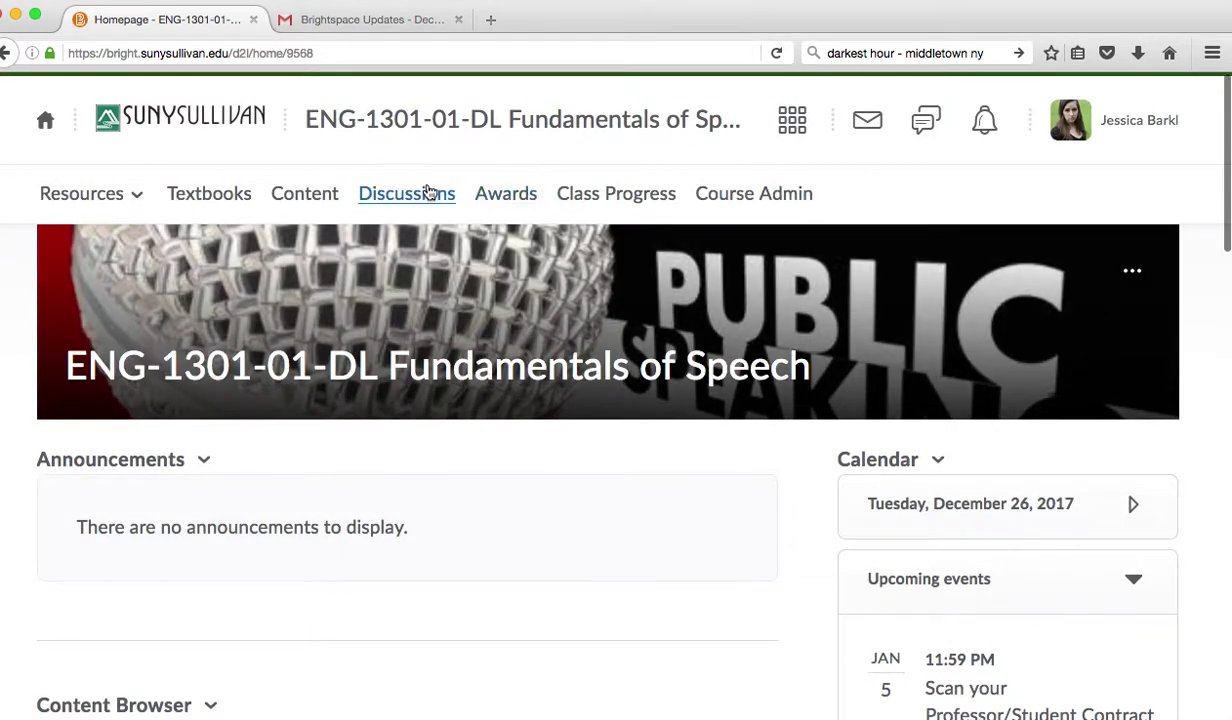
left_click(600, 197)
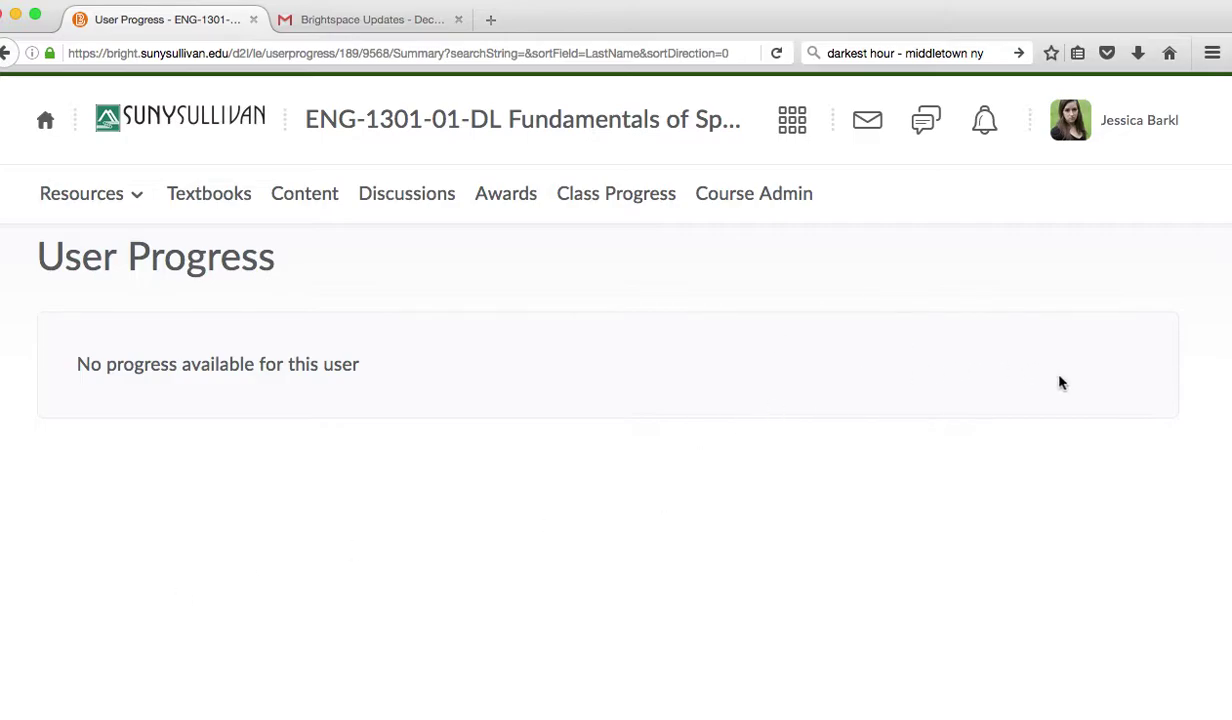
- Exit student view and return to the instructor's course homepage
left_click(1141, 123)
left_click(1193, 194)
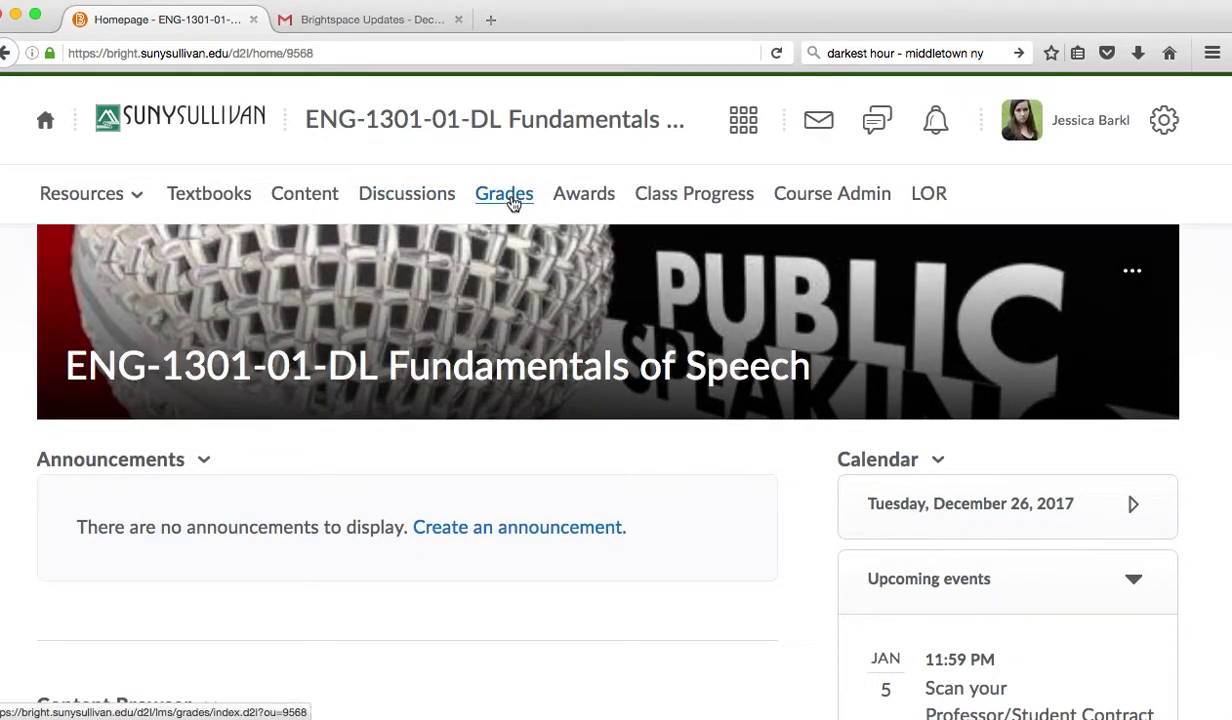
- From Class Progress, open one student's Logins sparkline and scroll their day-by-day login history
left_click(662, 195)
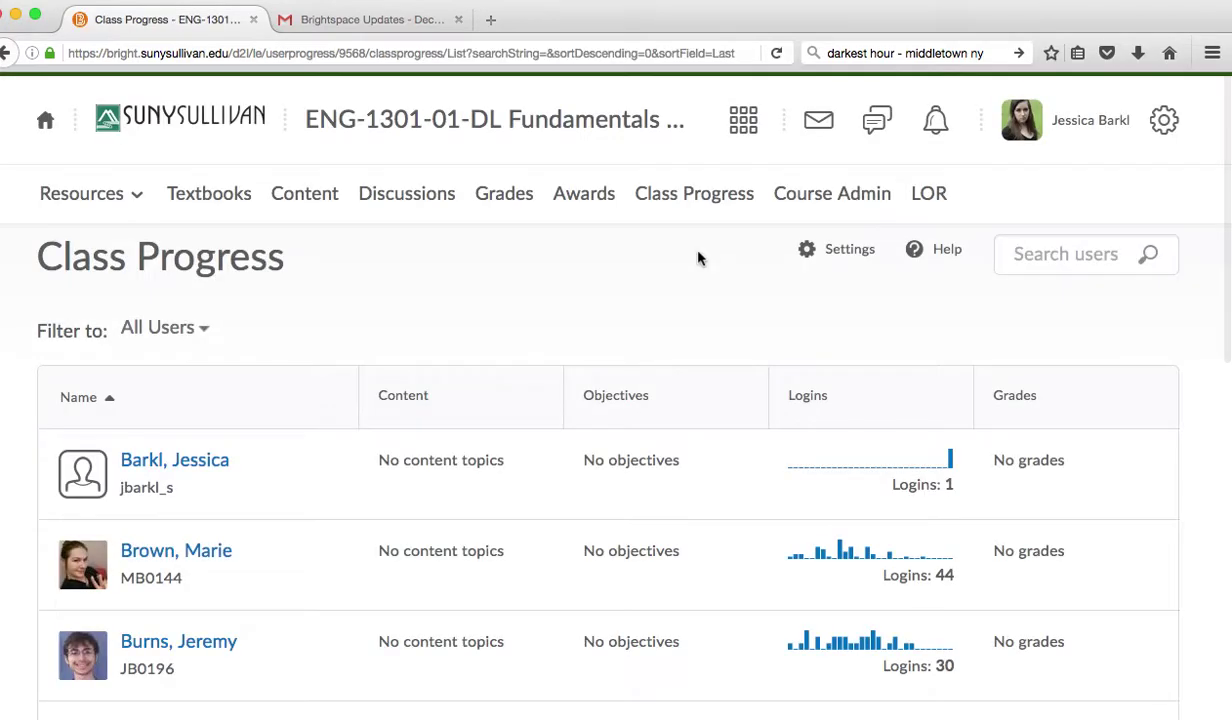
mouse_move(795, 560)
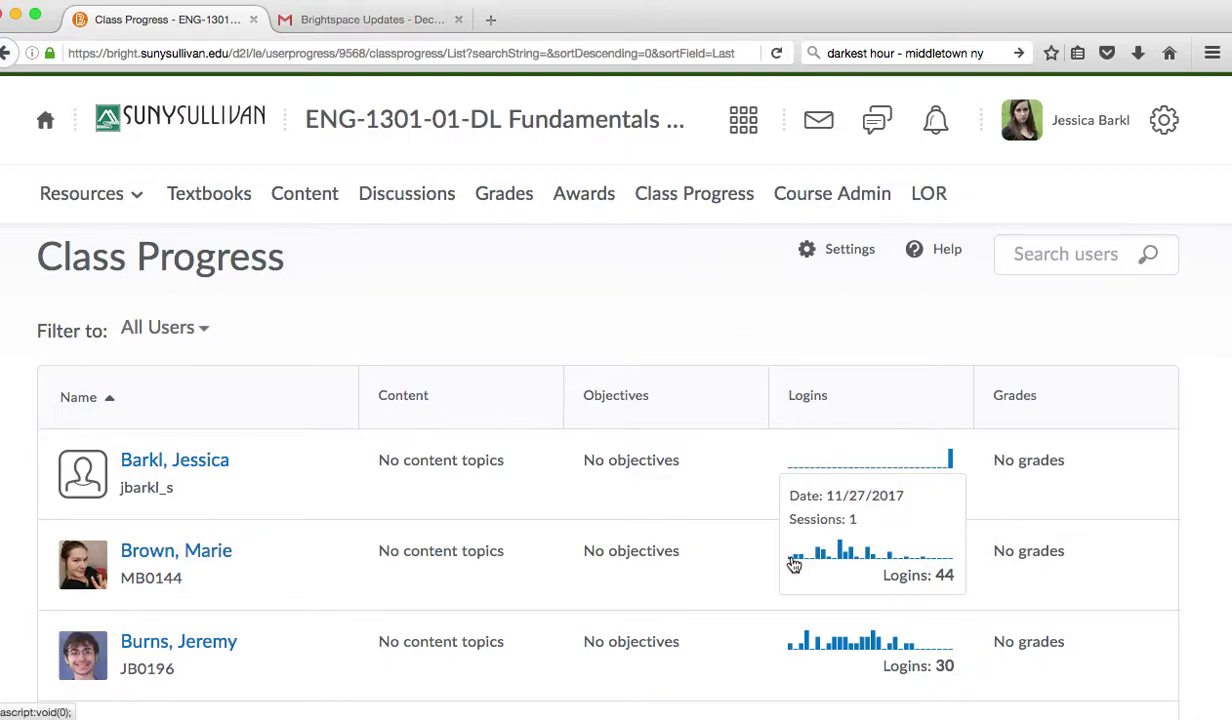
left_click(795, 565)
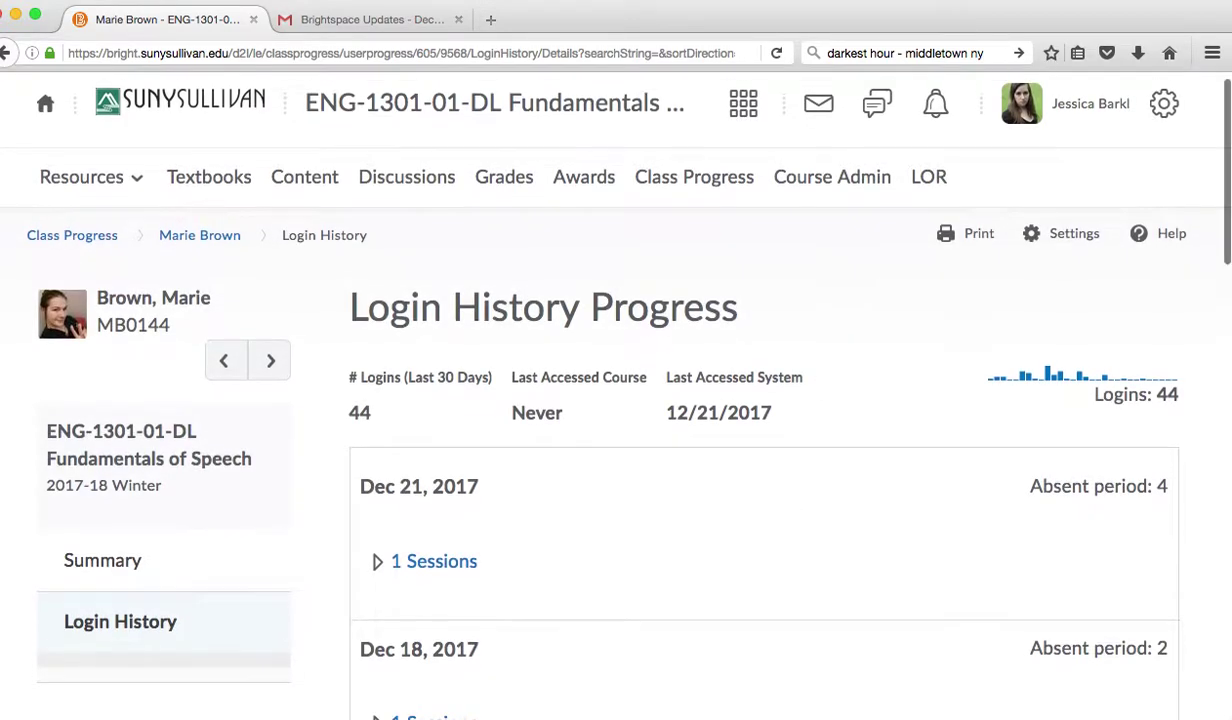
scroll(764, 400, "down", 5)
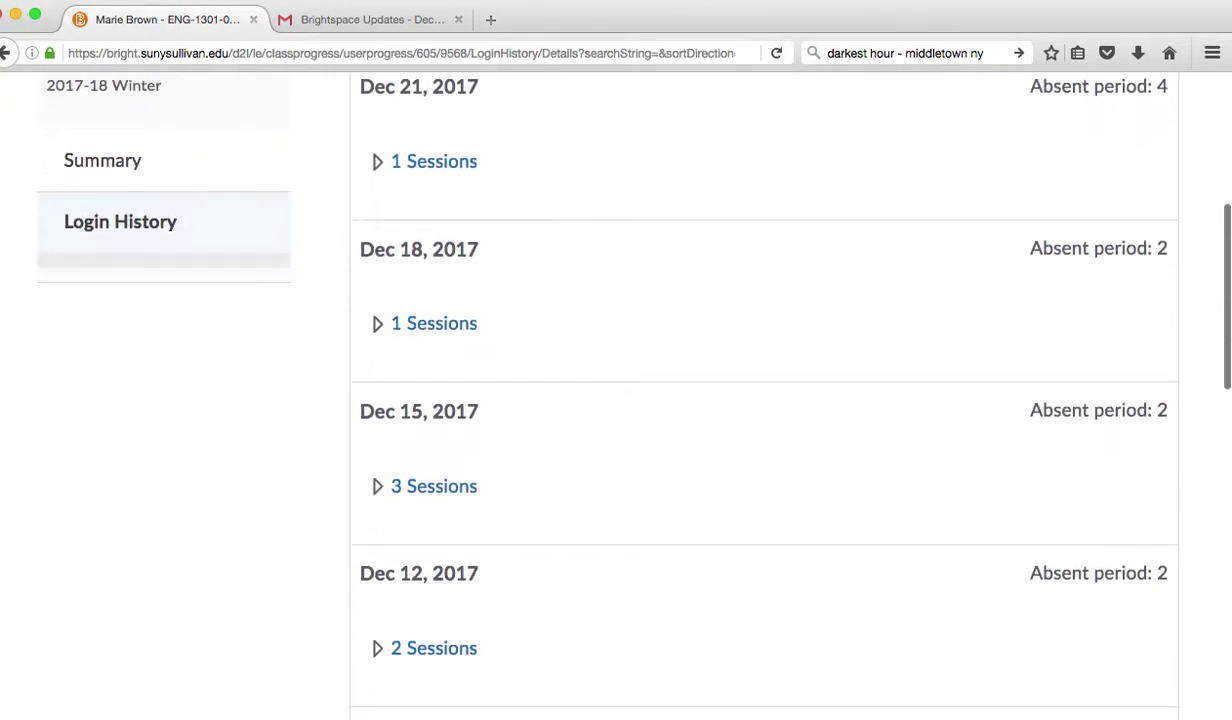
scroll(1018, 377, "down", 4)
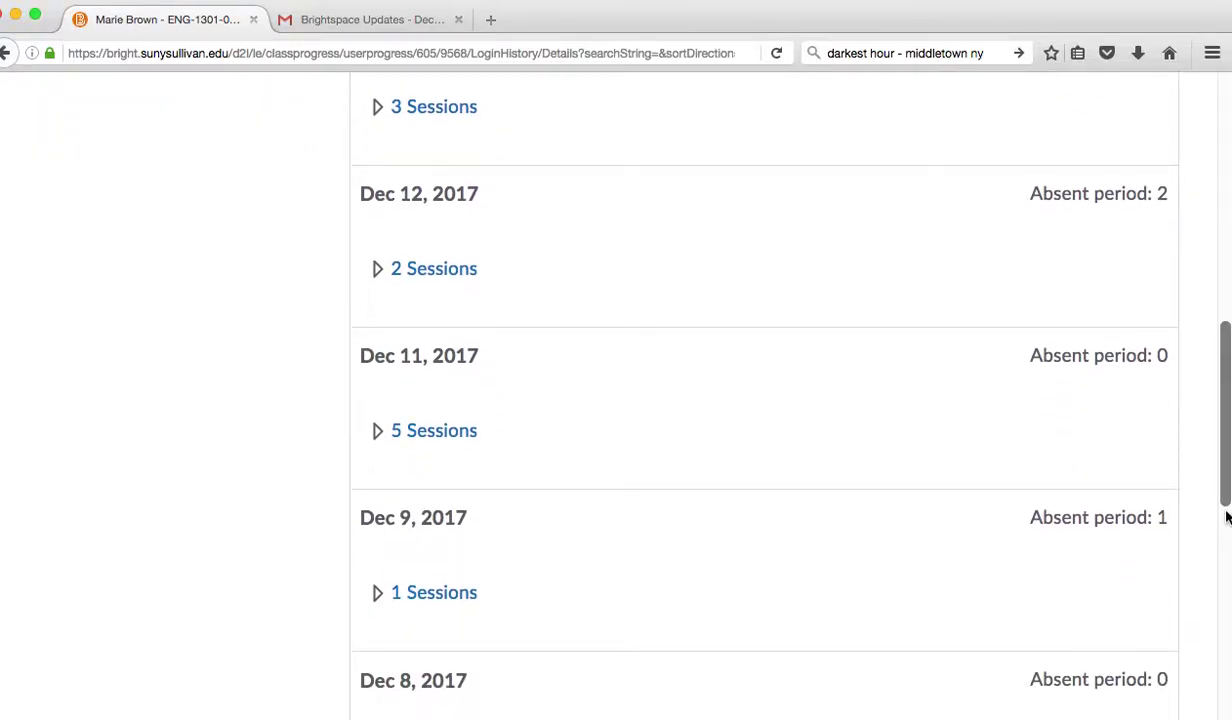
- Show that student's progress summary with 44 logins, then go to the course Grades area
left_click_drag(1226, 498, 1199, 297)
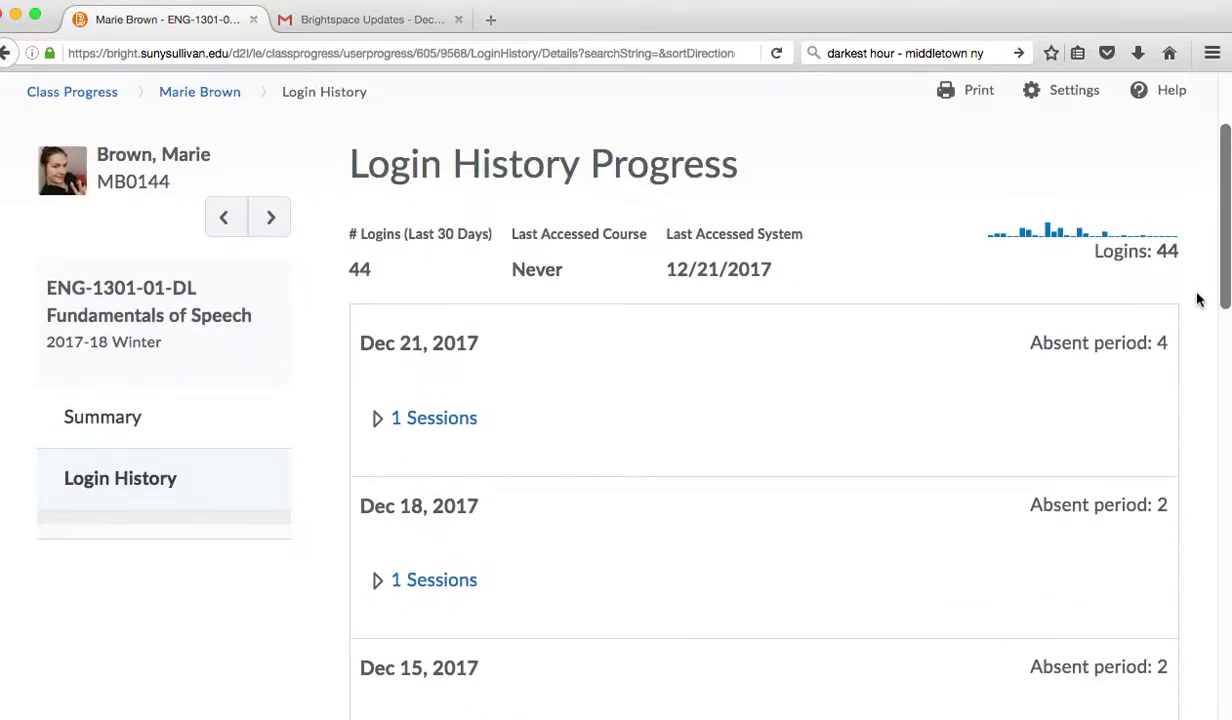
left_click(104, 418)
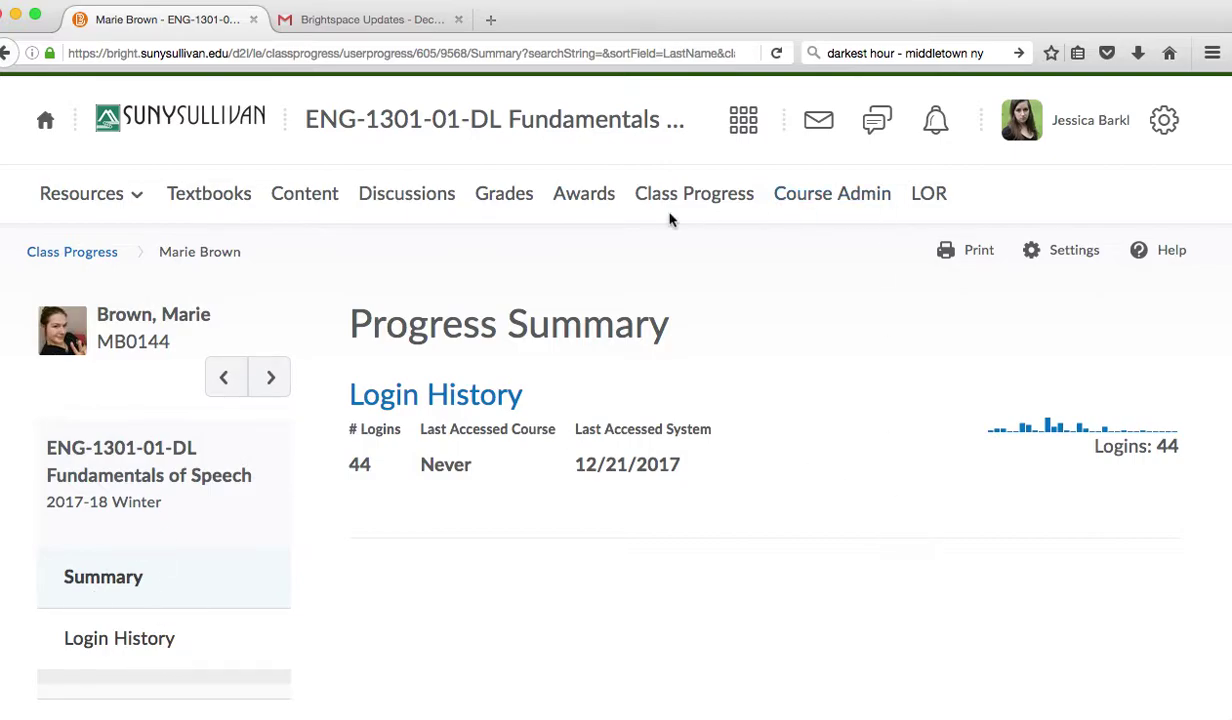
left_click(494, 196)
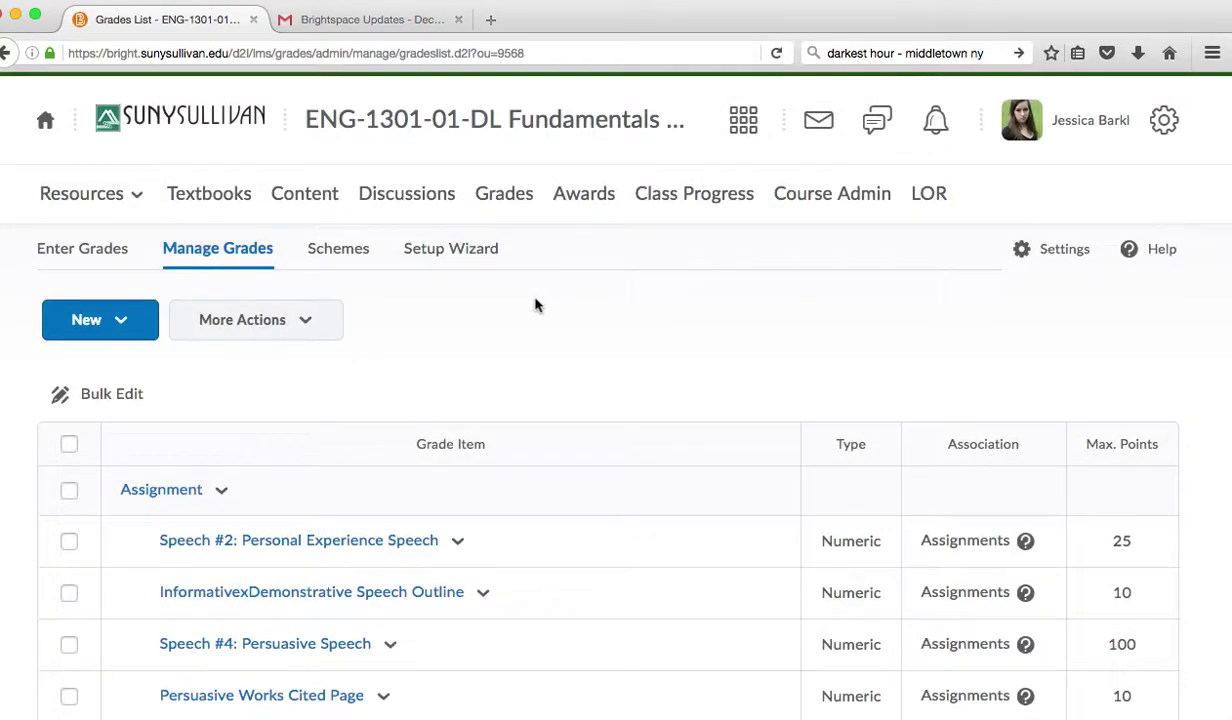
- Check the options for Speech #2: Personal Experience Speech (25 points), then return to the course homepage
left_click(457, 540)
left_click(712, 343)
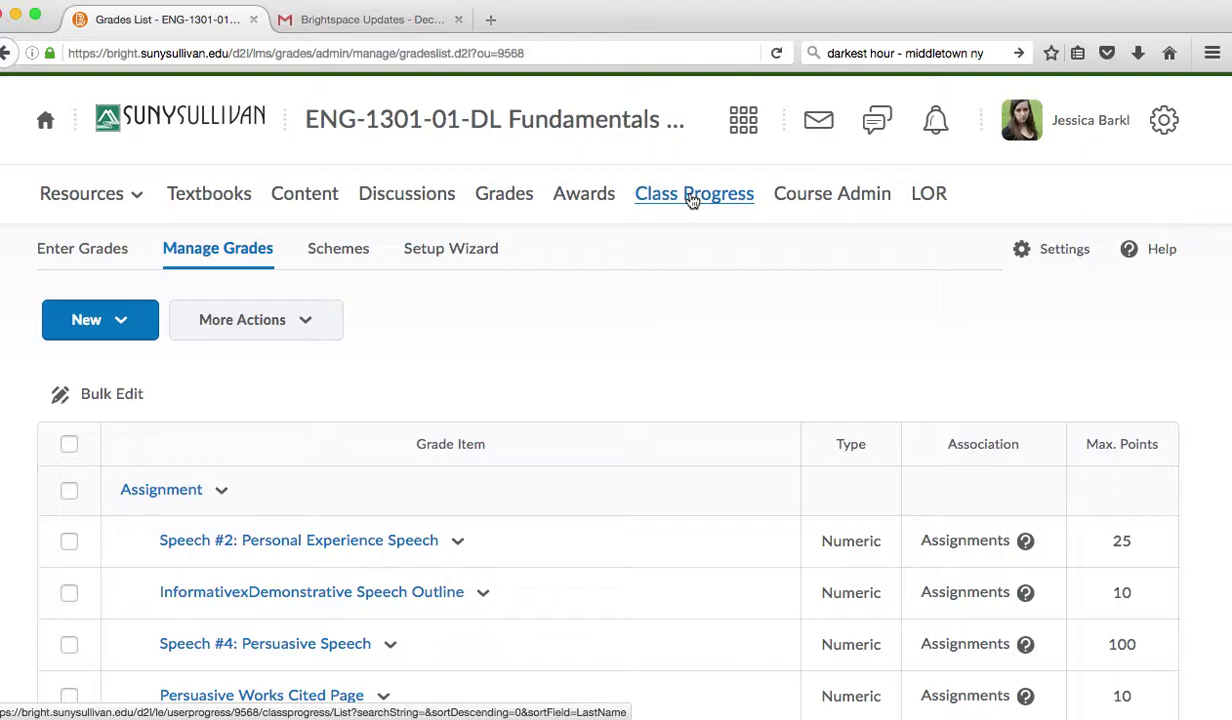
left_click(416, 122)
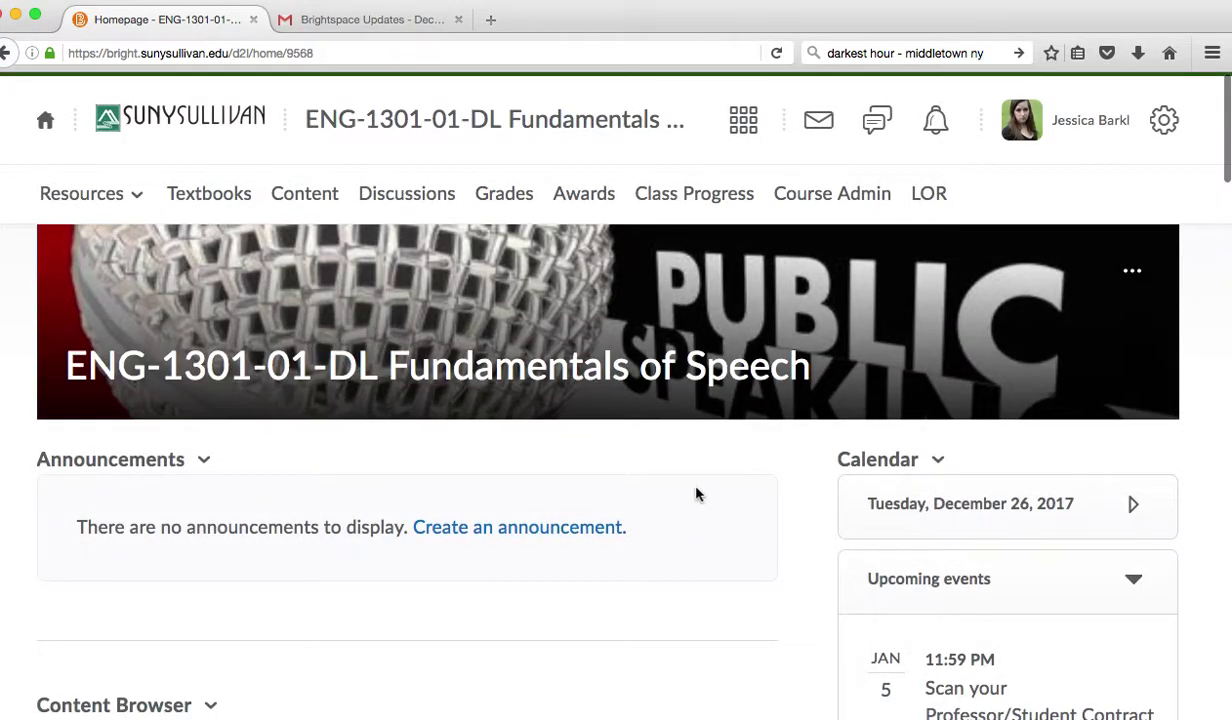
- Scroll through the homepage's upcoming events, ending on the December 26, 2017 calendar with the Jan 5 assignment
scroll(697, 494, "down", 10)
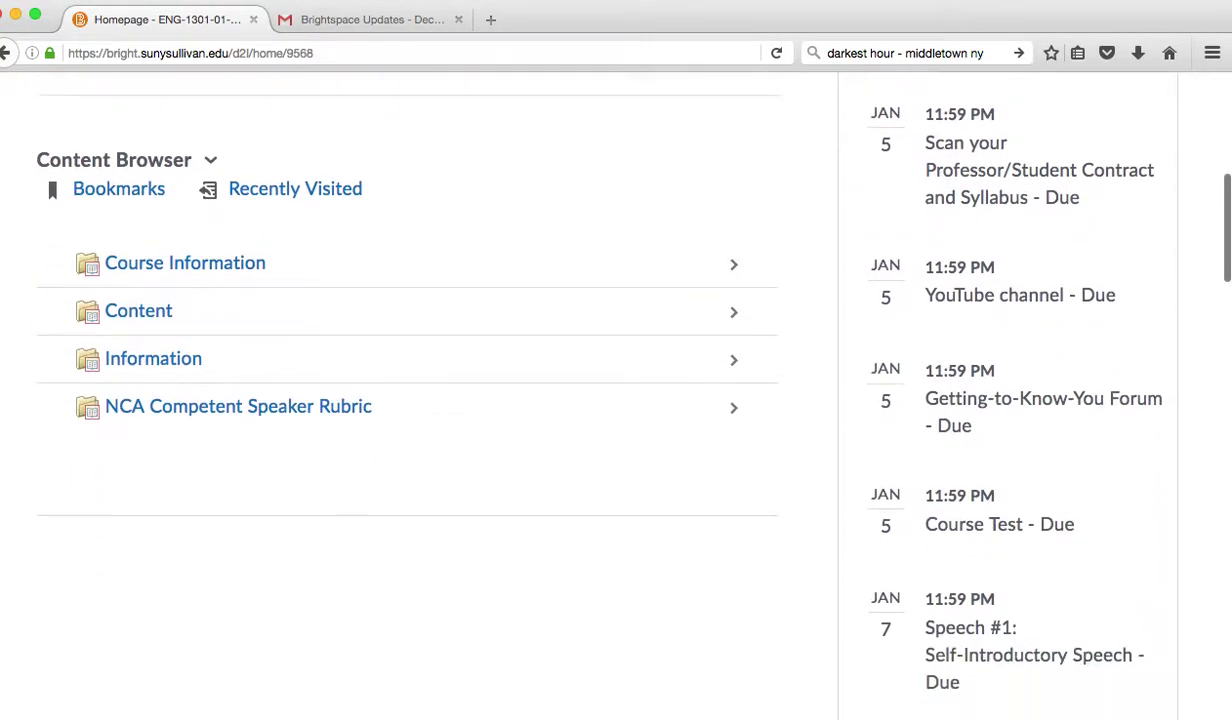
scroll(243, 362, "up", 7)
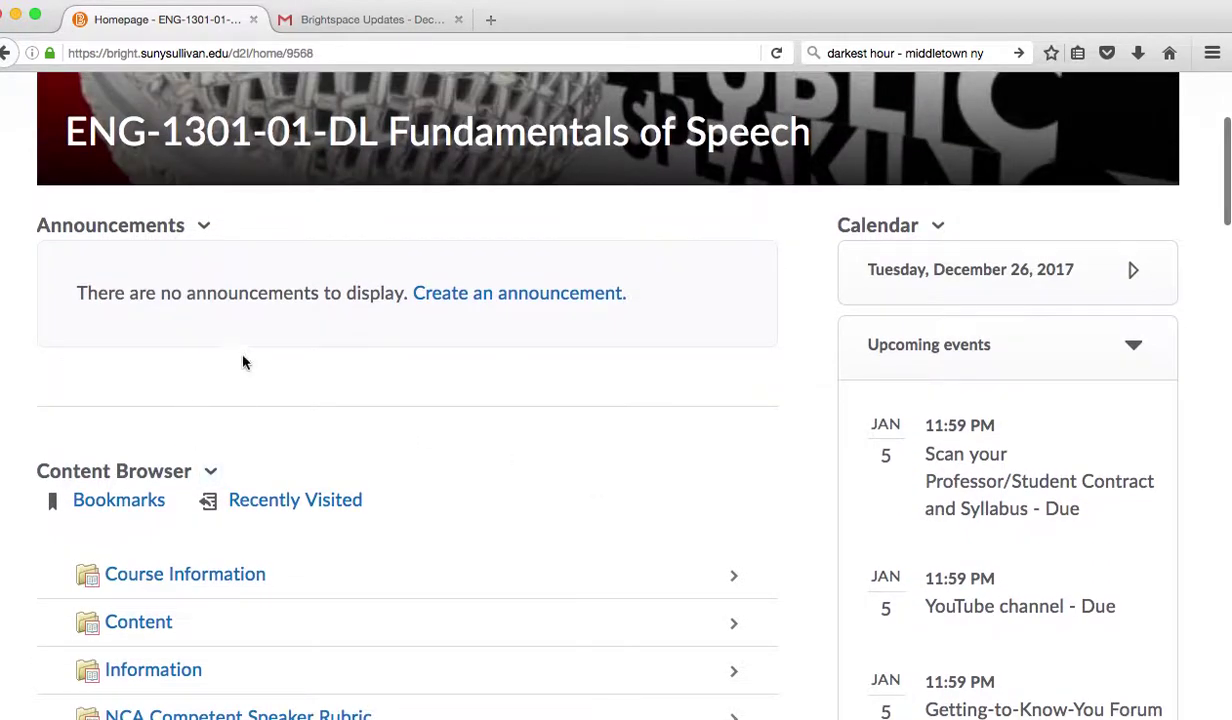
scroll(760, 355, "up", 2)
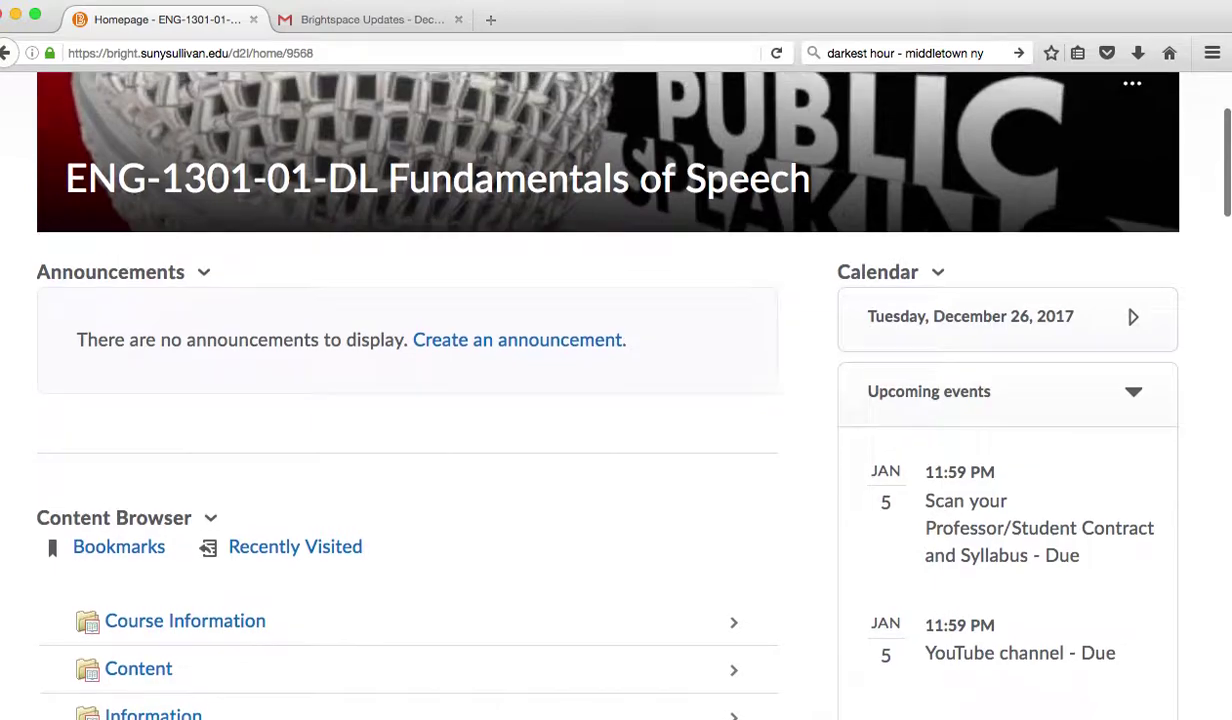
scroll(943, 577, "down", 3)
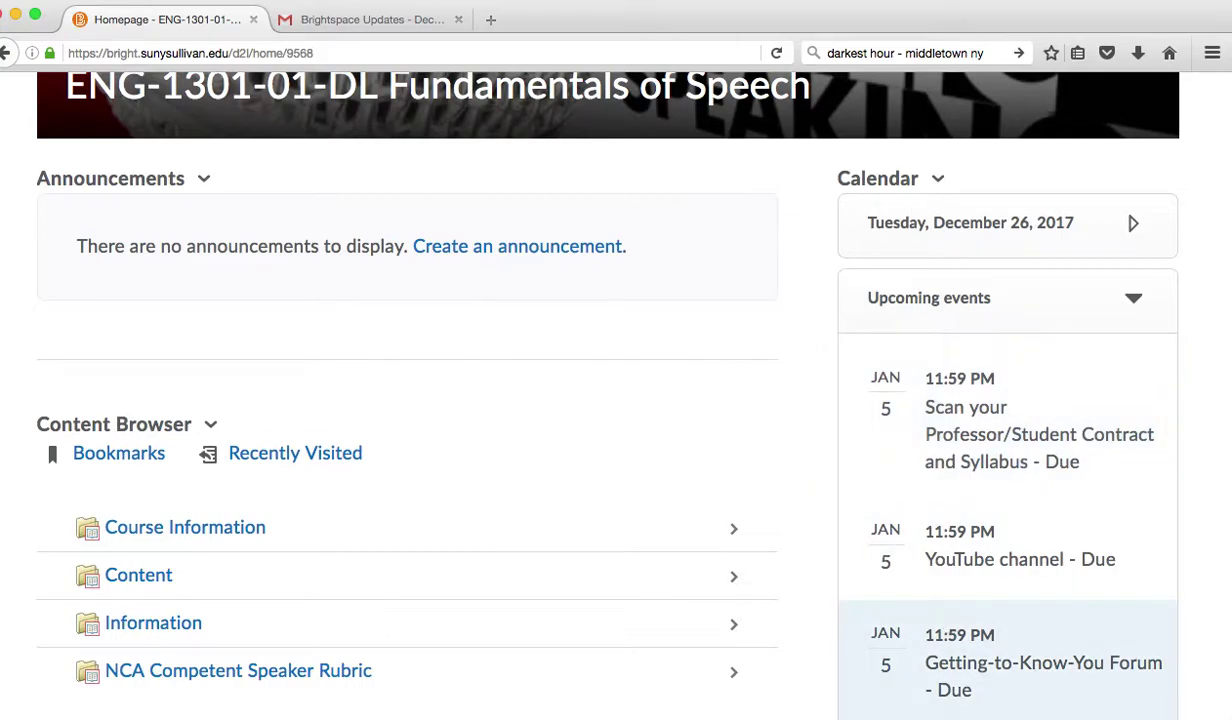
scroll(934, 583, "down", 4)
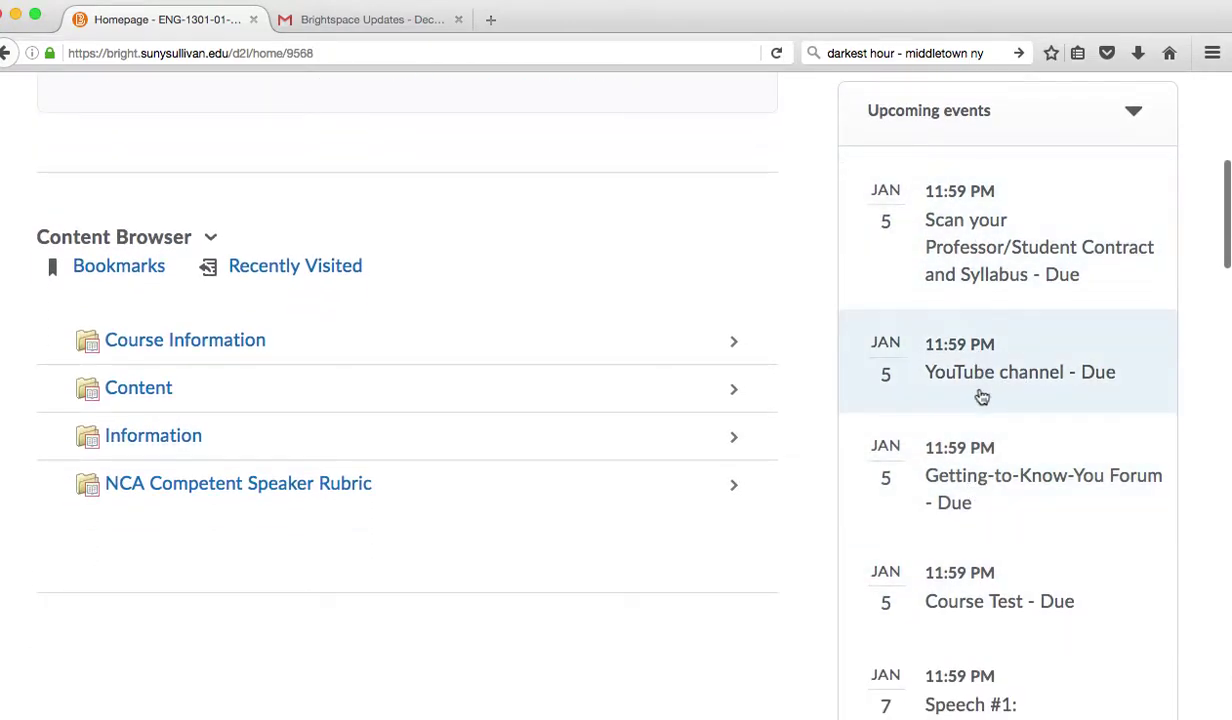
scroll(968, 522, "down", 5)
scroll(1000, 360, "down", 13)
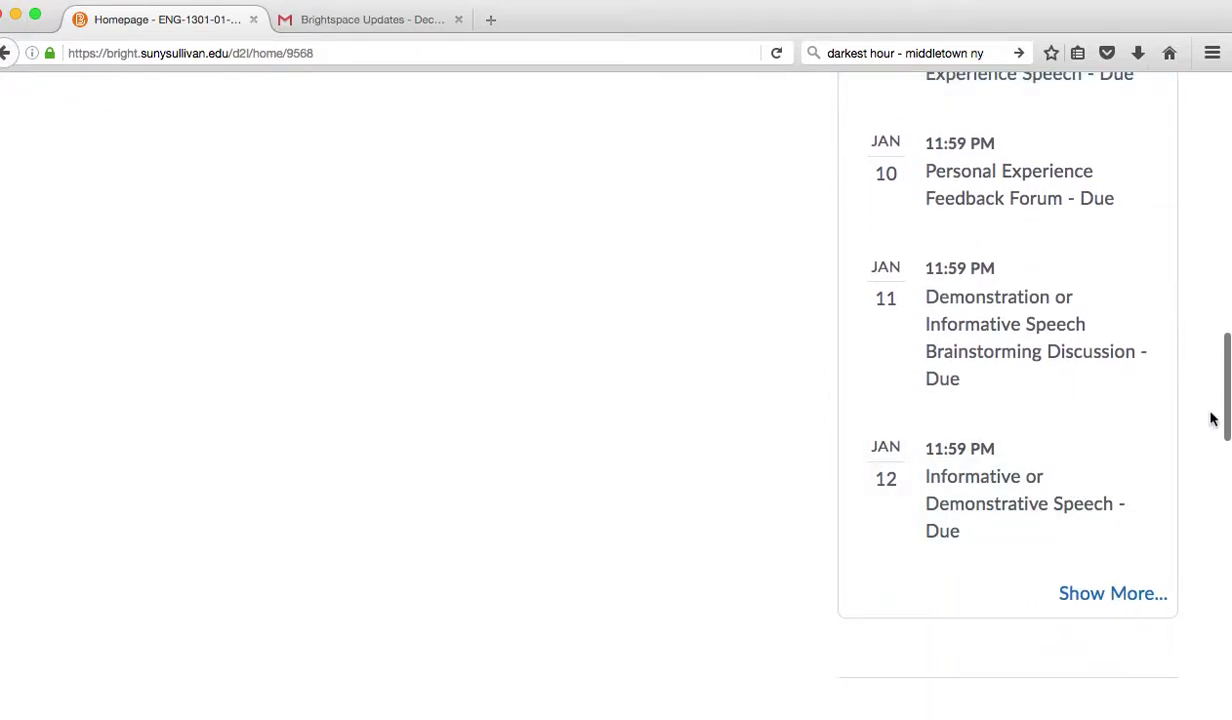
left_click_drag(1226, 418, 1210, 110)
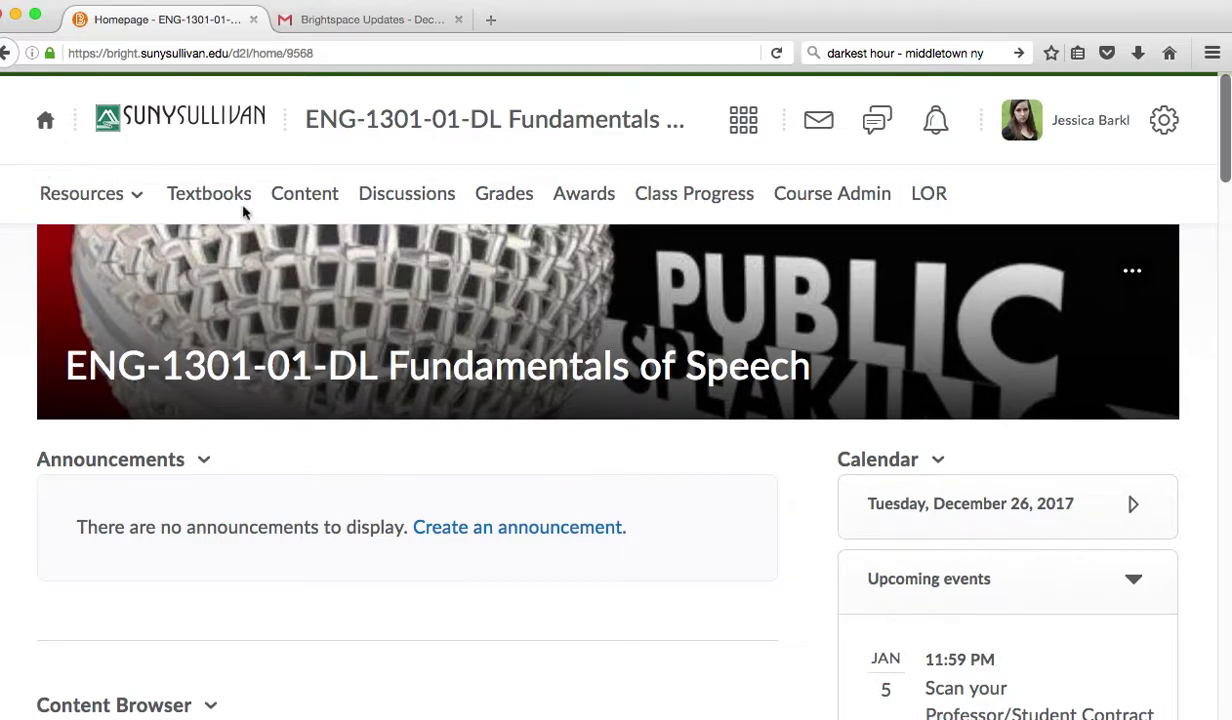
left_click(308, 194)
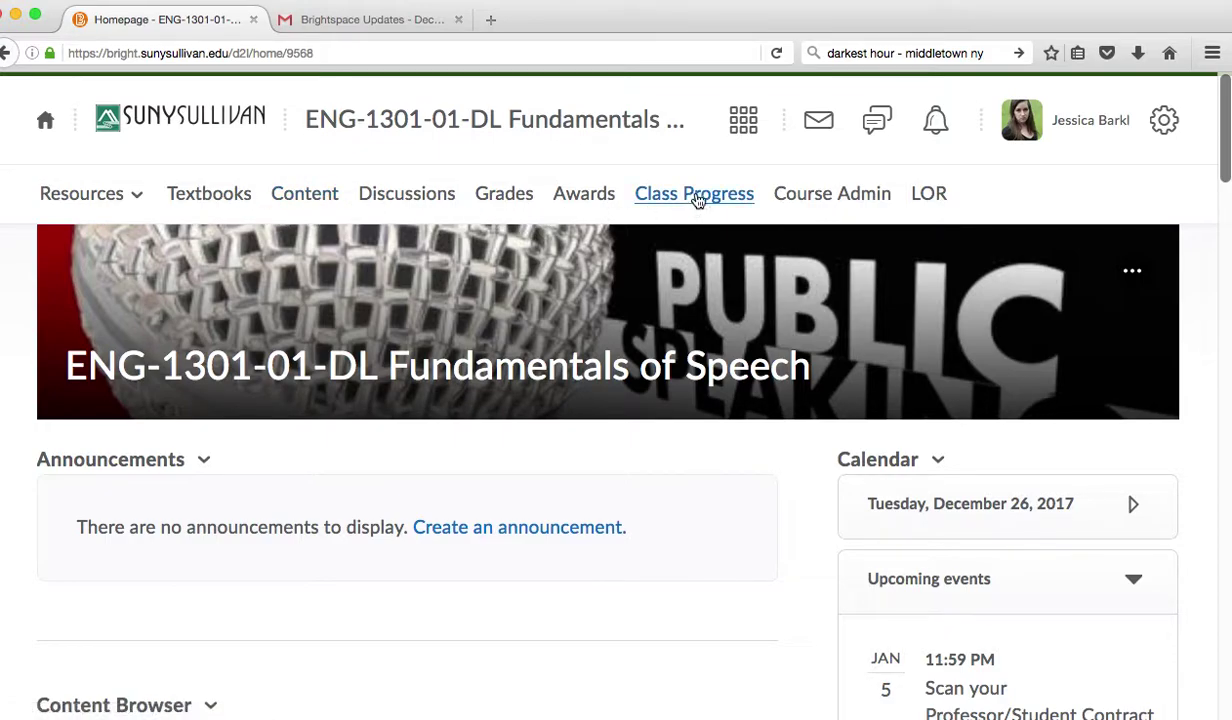